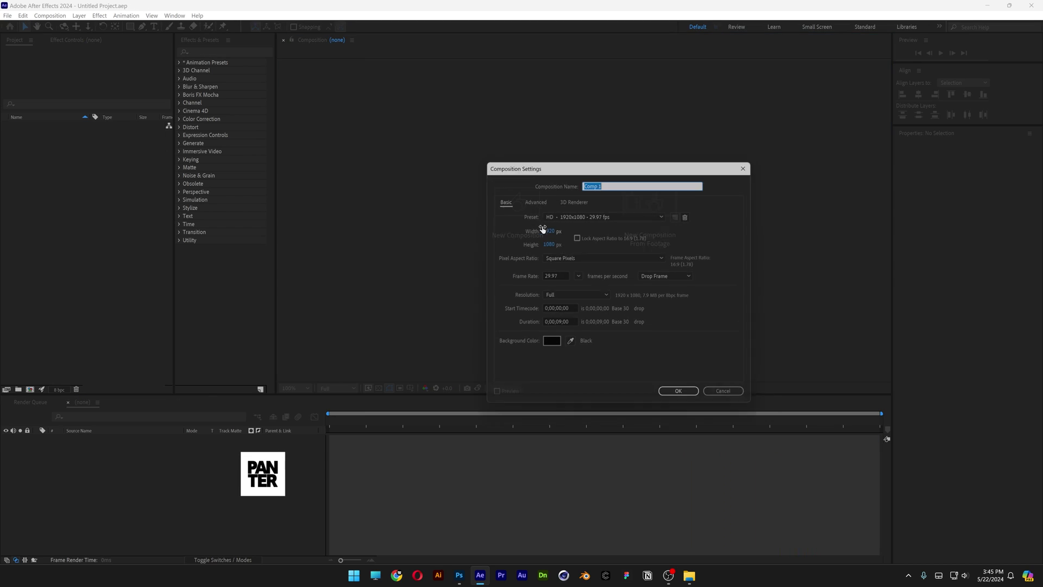
Step: Create the TXT composition at HD 1920x1080, 29.97 fps, 0;00;09;00 long
type("TXT")
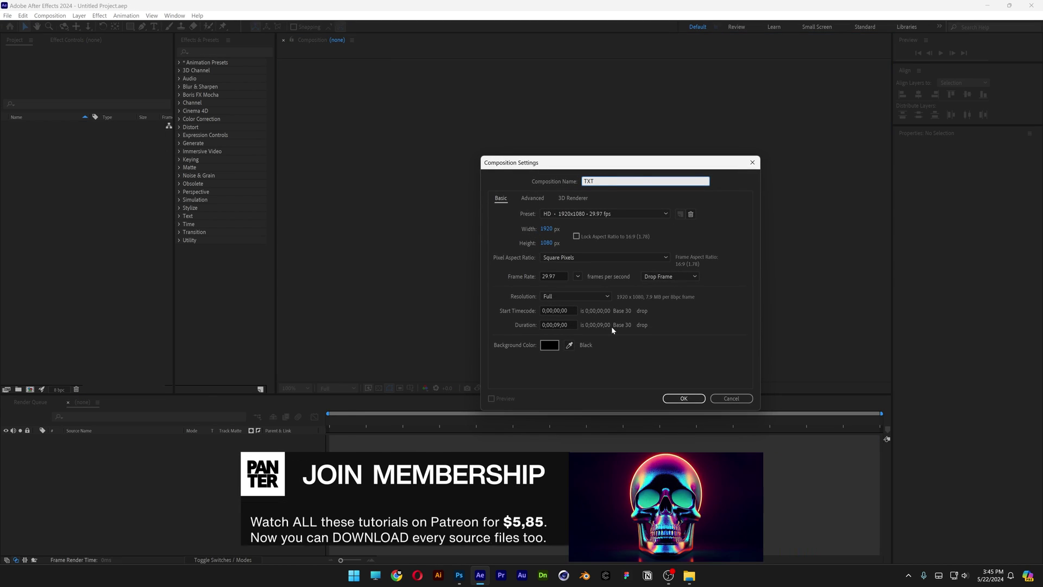
left_click(599, 213)
left_click(601, 252)
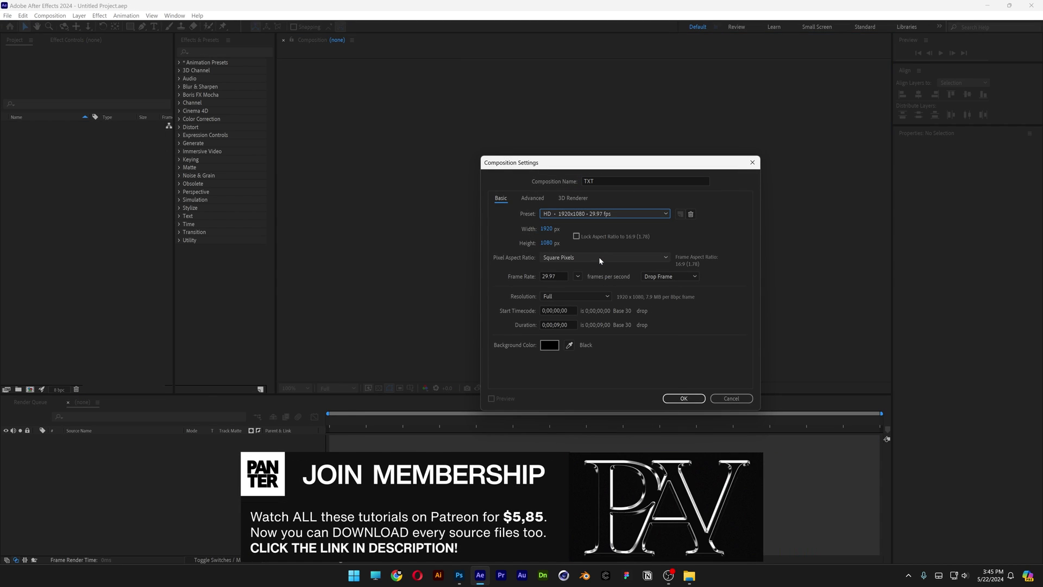
left_click(568, 324)
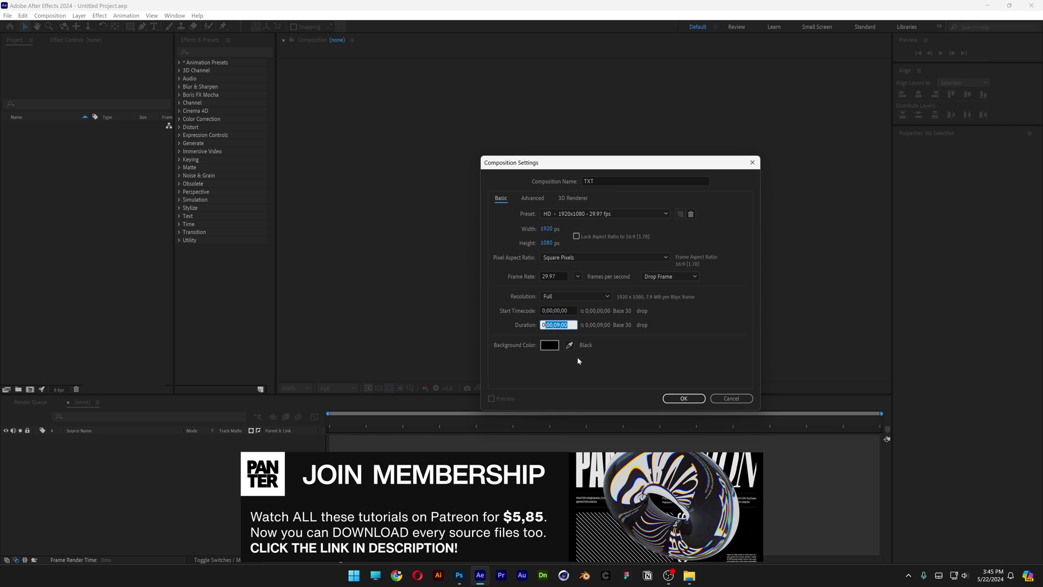
left_click(684, 398)
Step: Add a text layer reading PANTER to the TXT composition
left_click(155, 26)
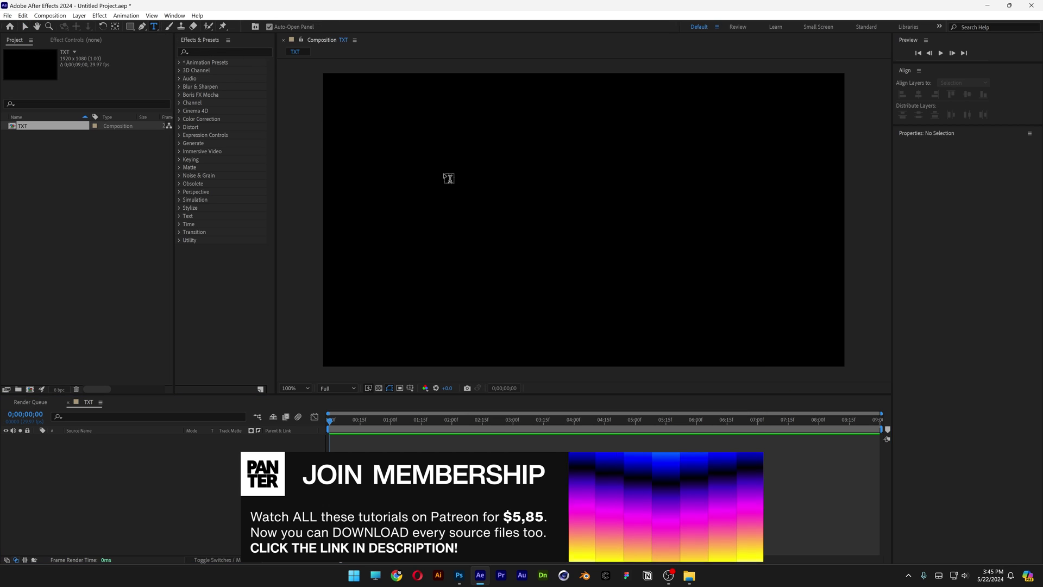
left_click(548, 206)
type("PANTER")
key("Escape")
key("v")
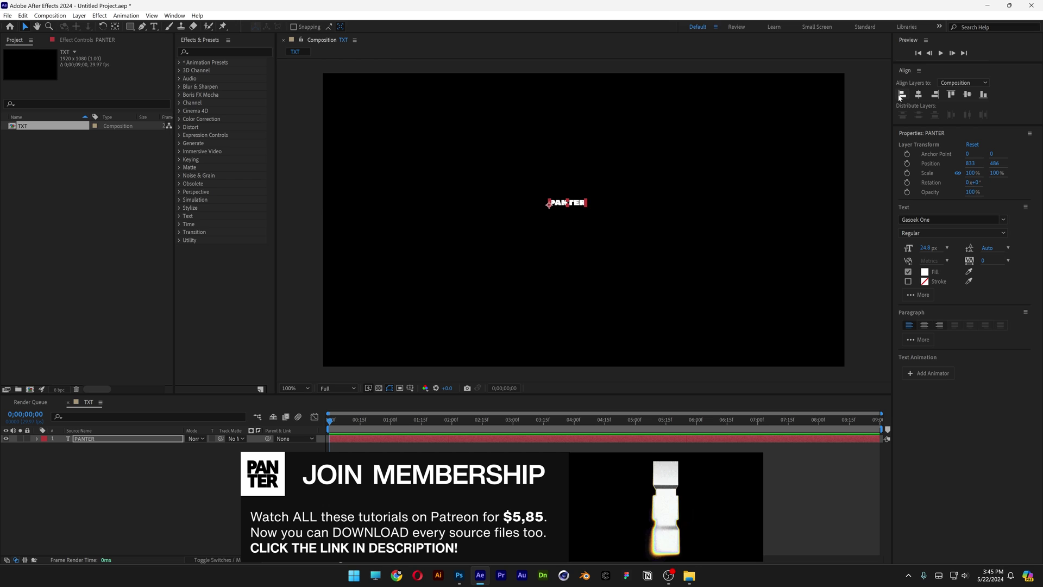
Step: Scale PANTER to 1026% and centre it horizontally and vertically in the comp
left_click(901, 94)
key("s")
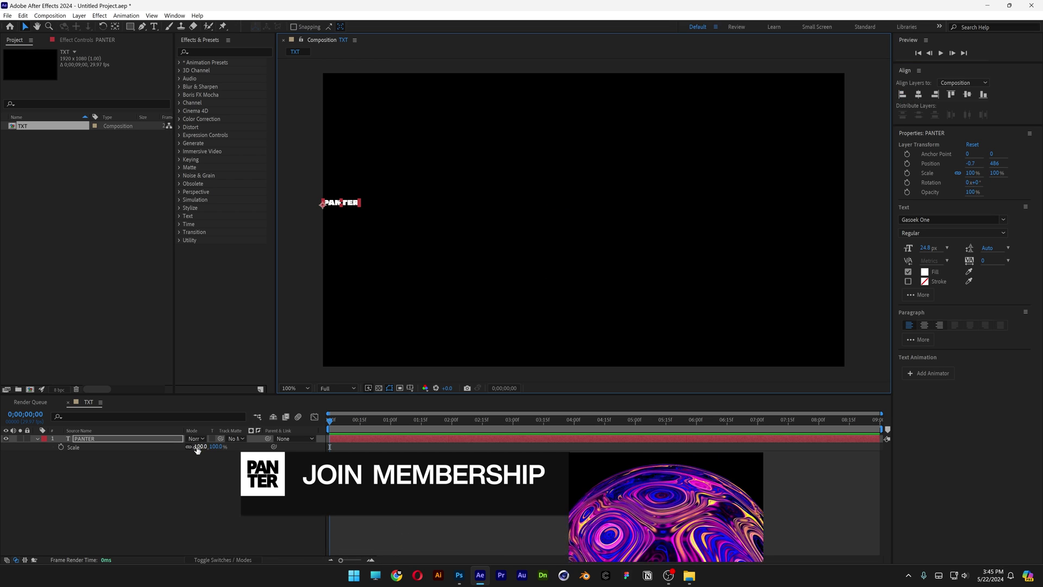
left_click_drag(197, 449, 711, 448)
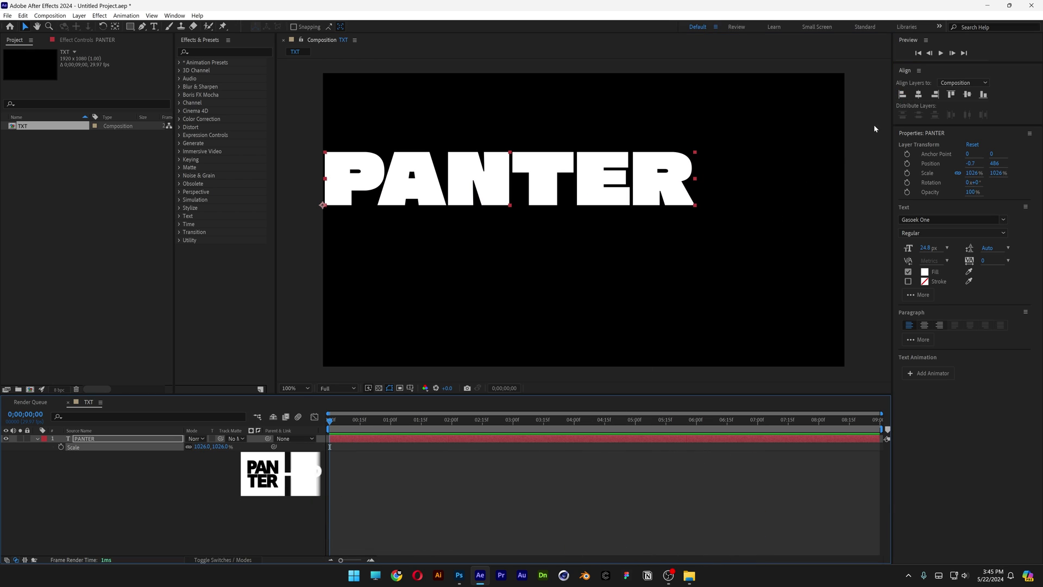
left_click(918, 94)
left_click(967, 95)
Step: Create a new composition named Blur and place the TXT comp in it as a layer
right_click(71, 226)
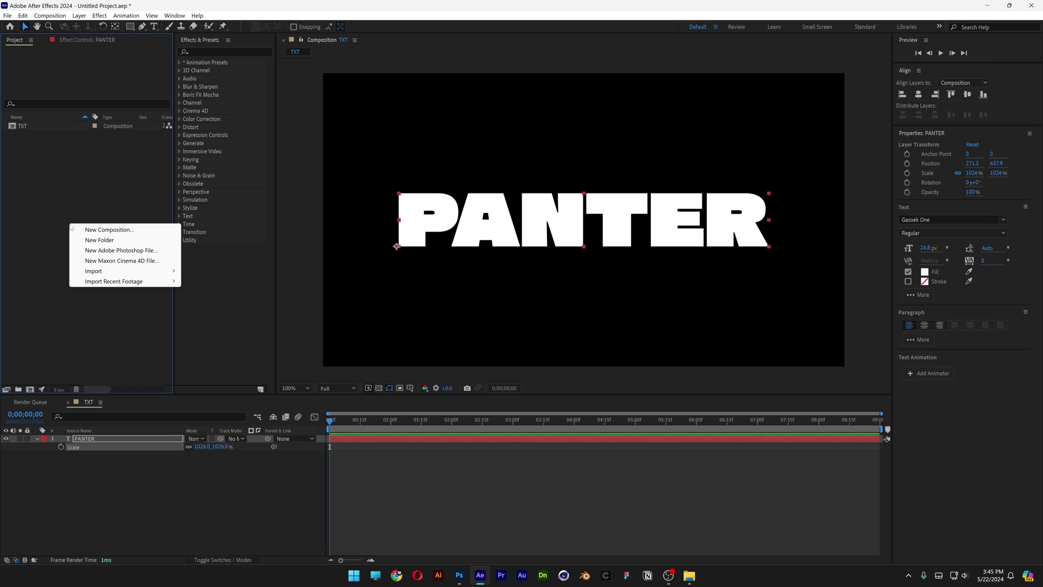
left_click(113, 230)
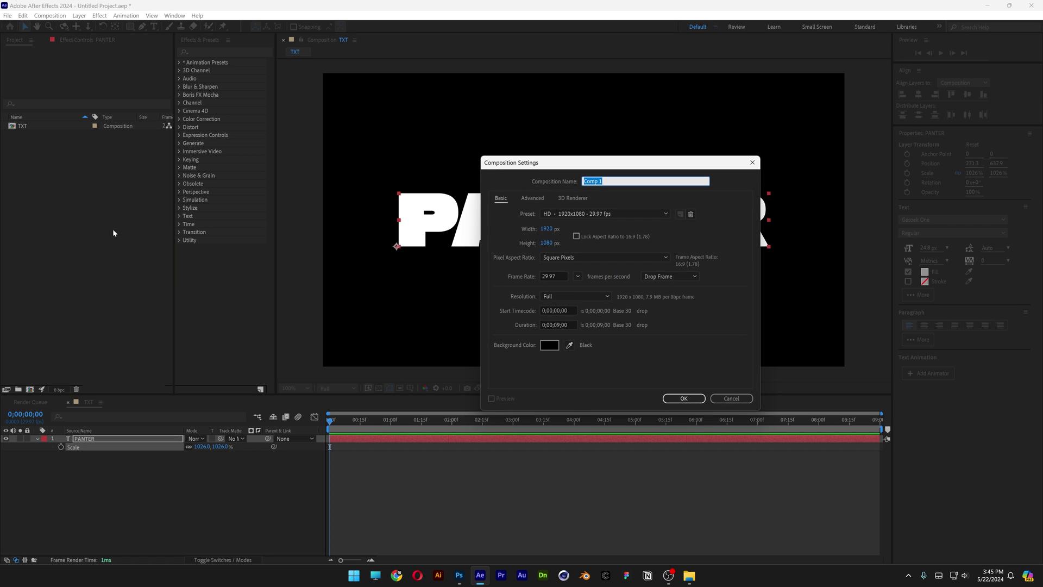
type("Blur")
left_click(683, 398)
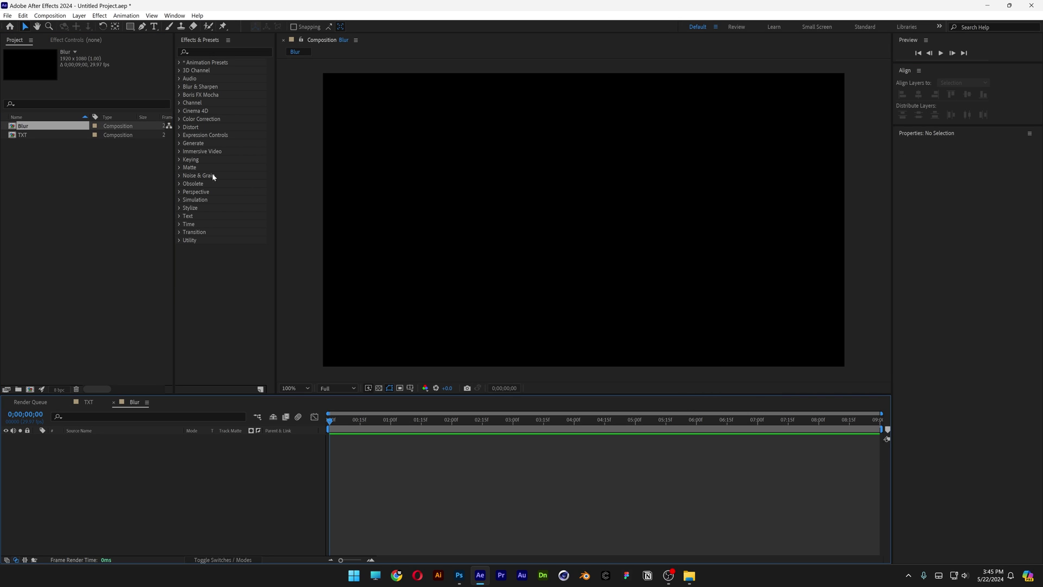
left_click_drag(30, 134, 152, 473)
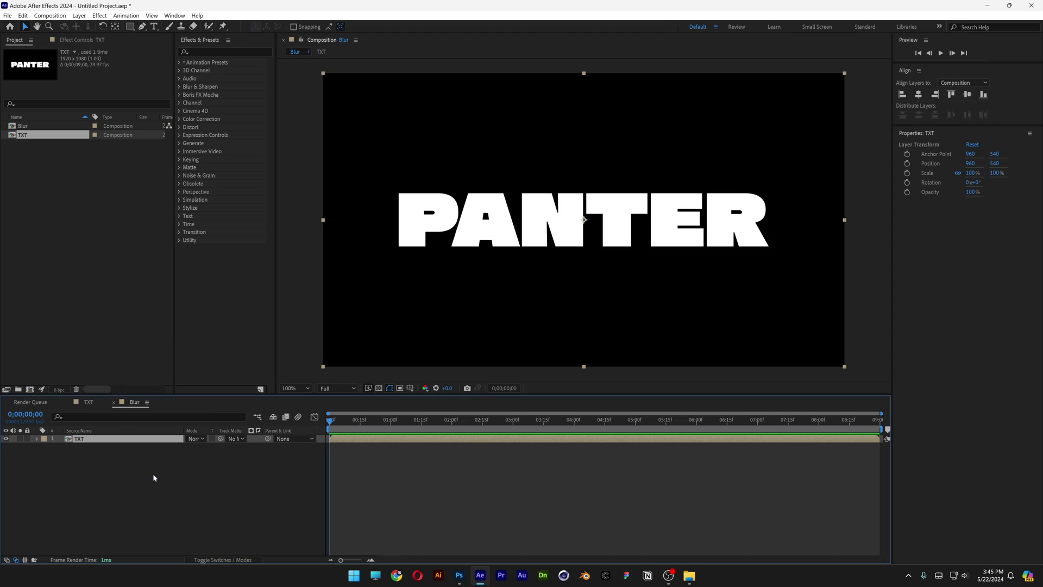
Step: Add a white solid layer named Mask to the Blur comp
right_click(235, 513)
mouse_move(304, 396)
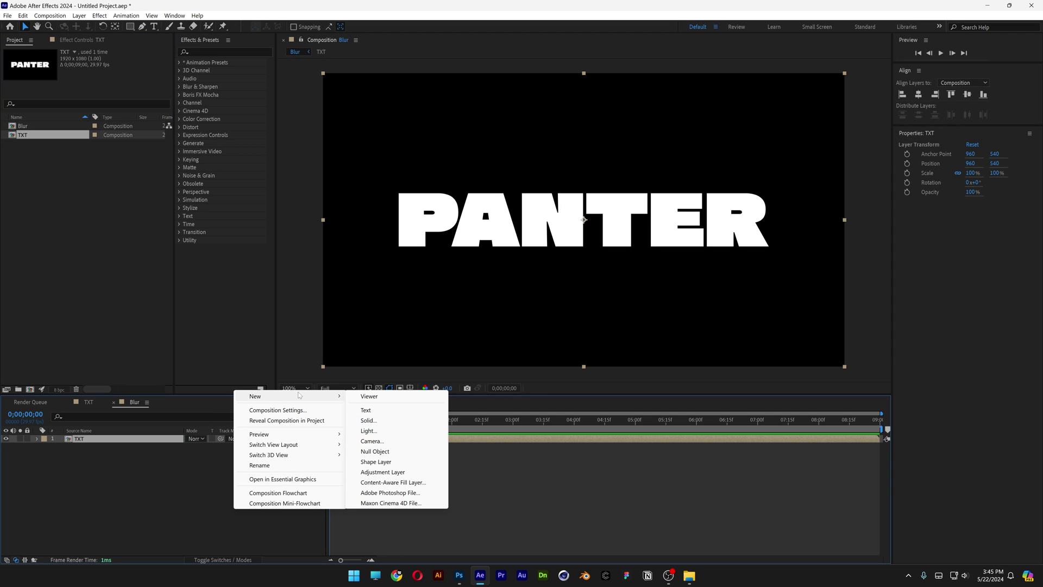
left_click(369, 420)
type("Mask")
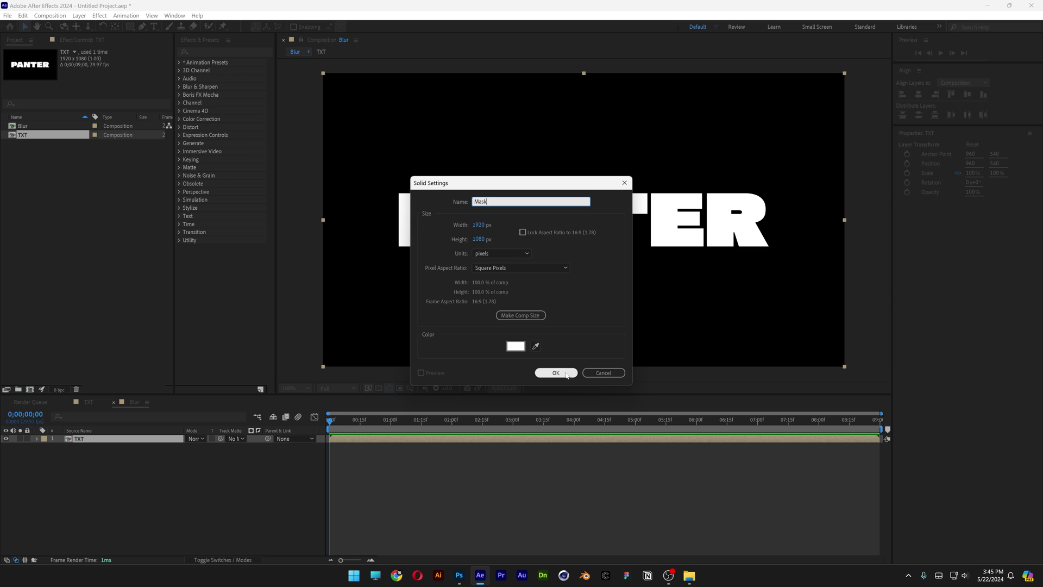
left_click(557, 373)
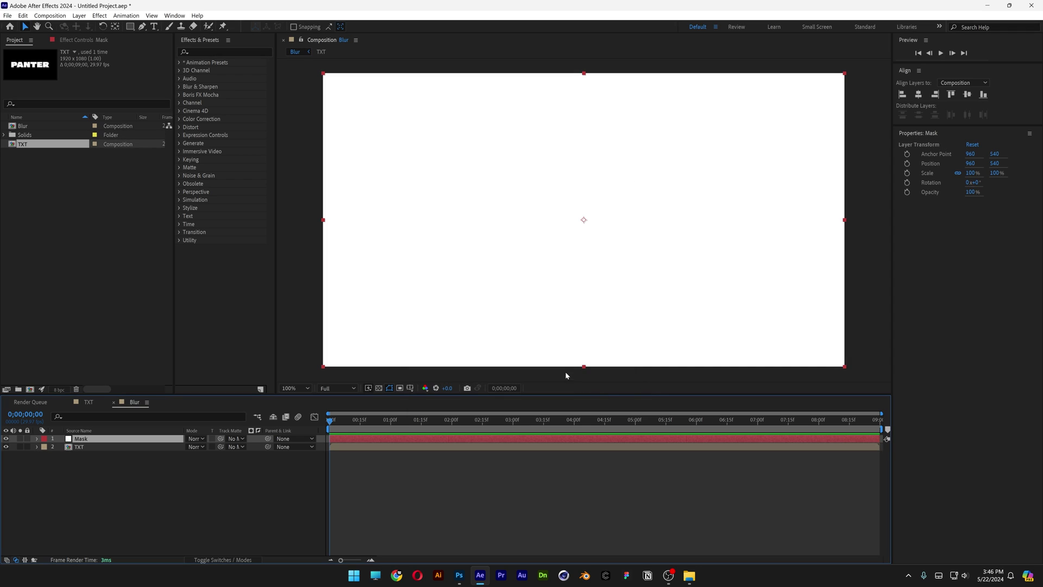
Step: Apply a radial Gradient Ramp to Mask, black centre at the comp centre with a short reach
left_click(196, 51)
type("gradient r")
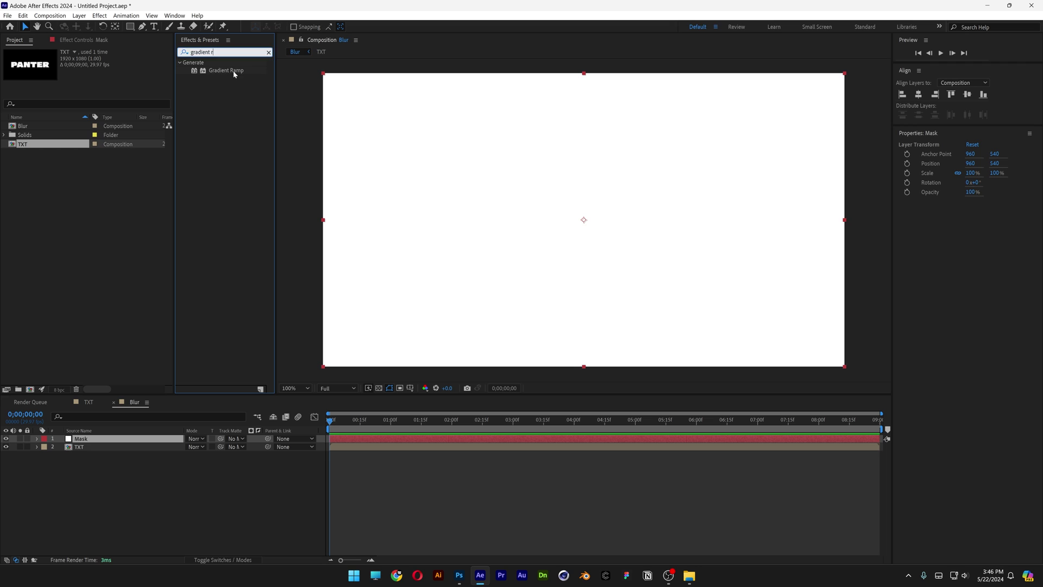
left_click_drag(226, 71, 103, 439)
left_click(130, 100)
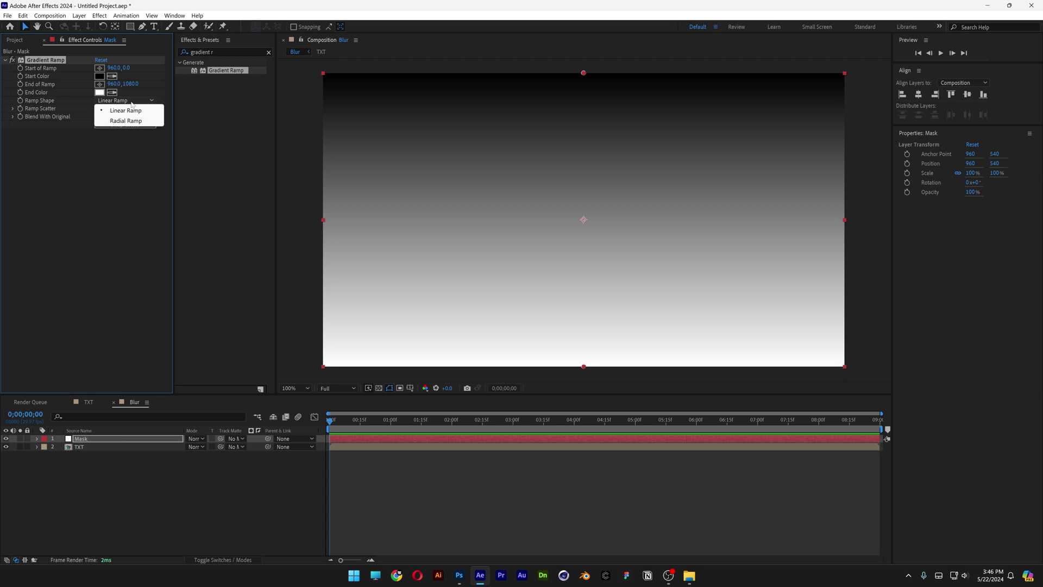
left_click(126, 120)
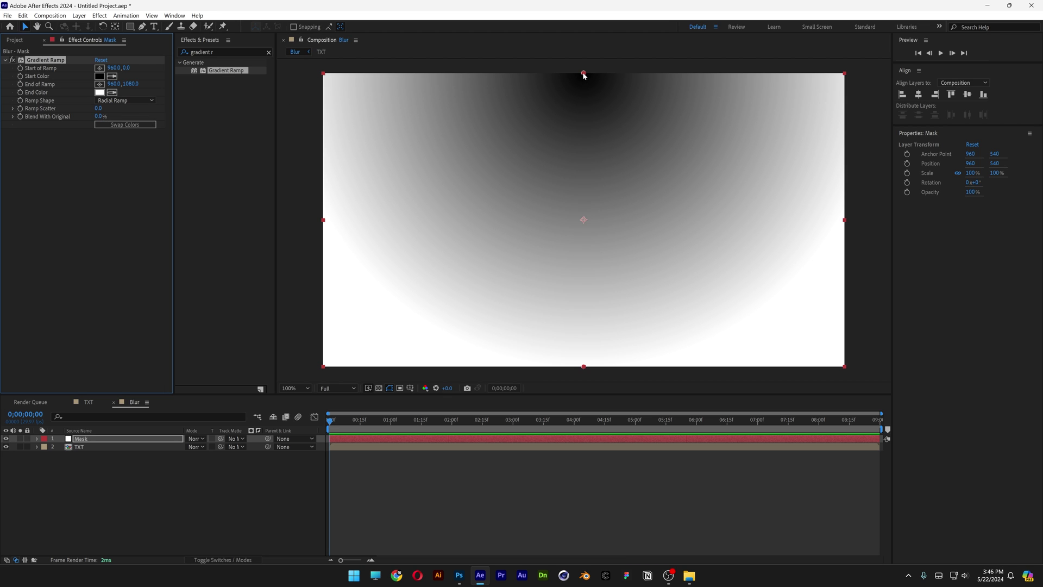
left_click_drag(583, 74, 584, 220)
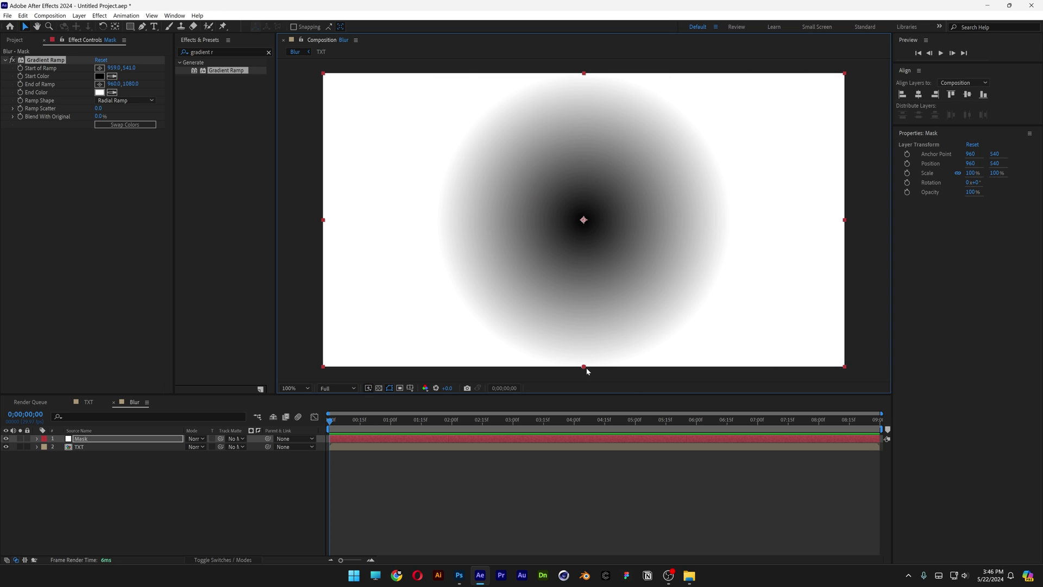
left_click_drag(583, 368, 581, 319)
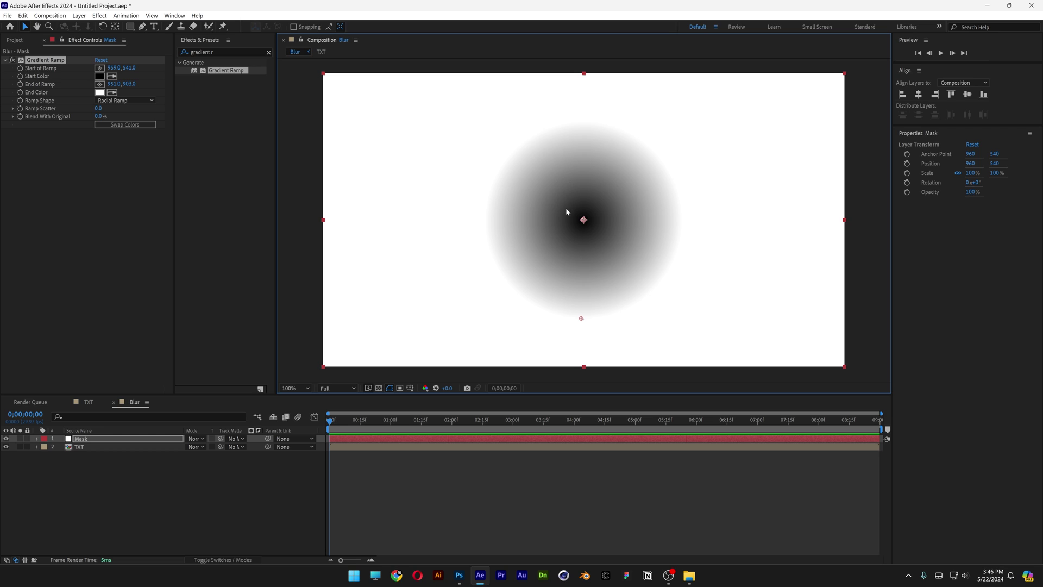
Step: Apply Levels to the Mask layer with Gamma set to 0.50
left_click(228, 52)
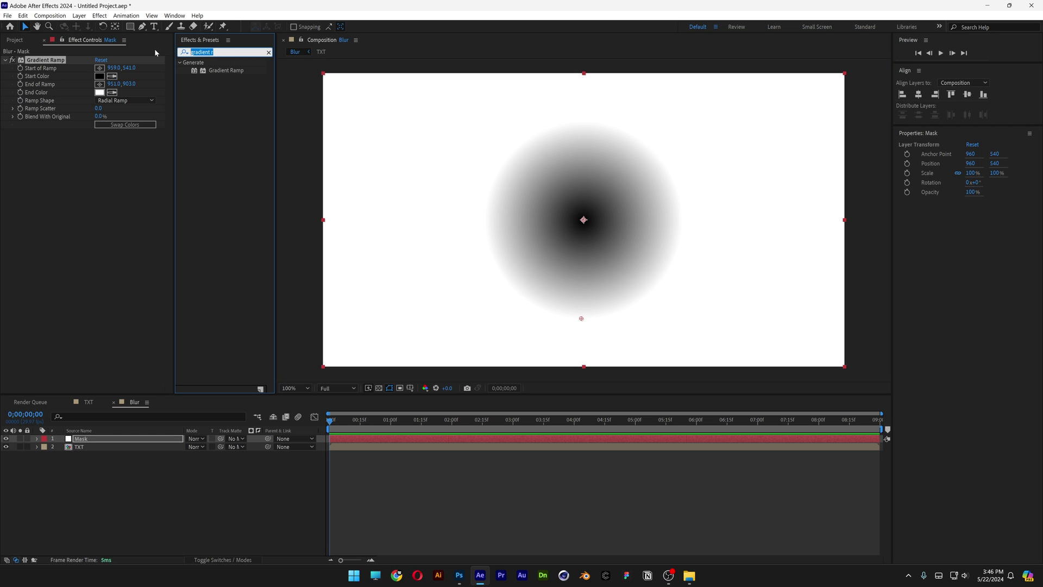
type("level")
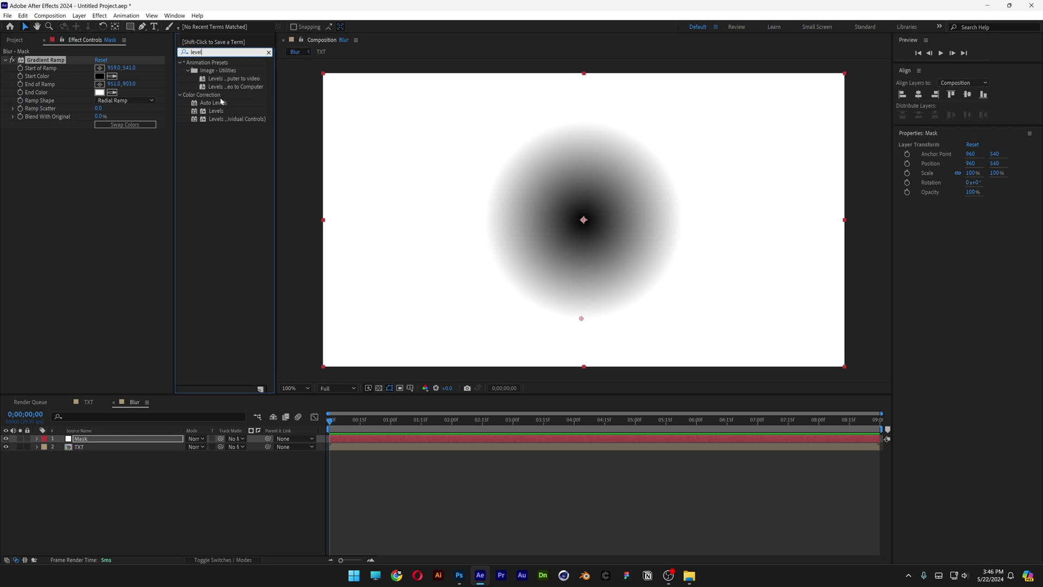
left_click_drag(216, 111, 93, 194)
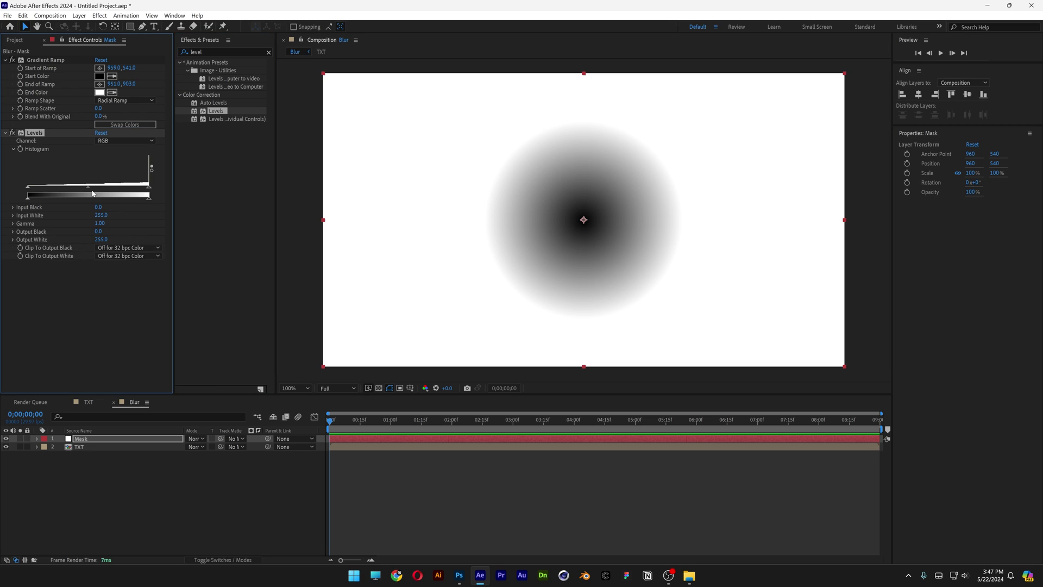
left_click(99, 224)
left_click(524, 182)
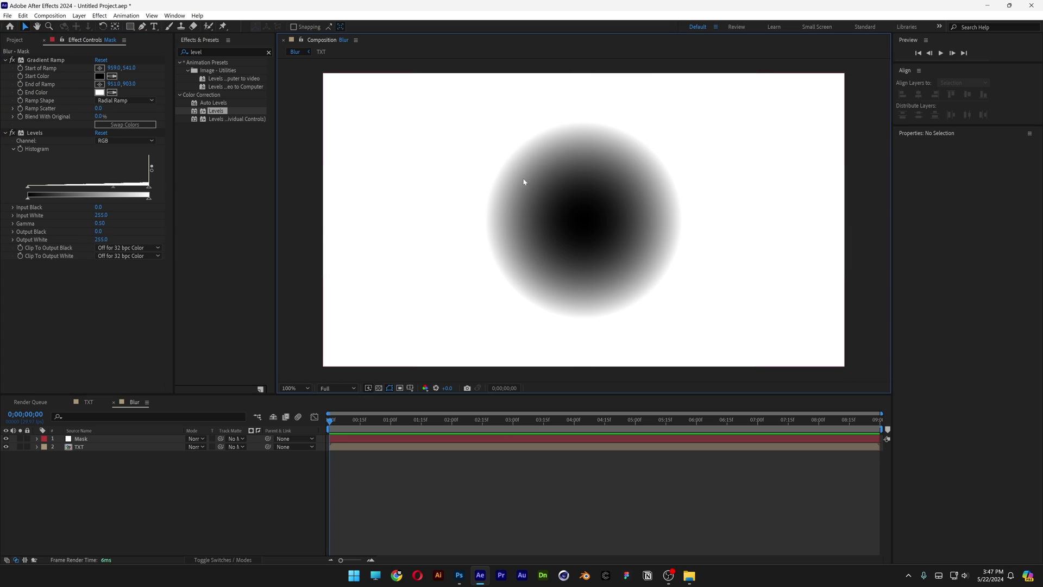
left_click(603, 215)
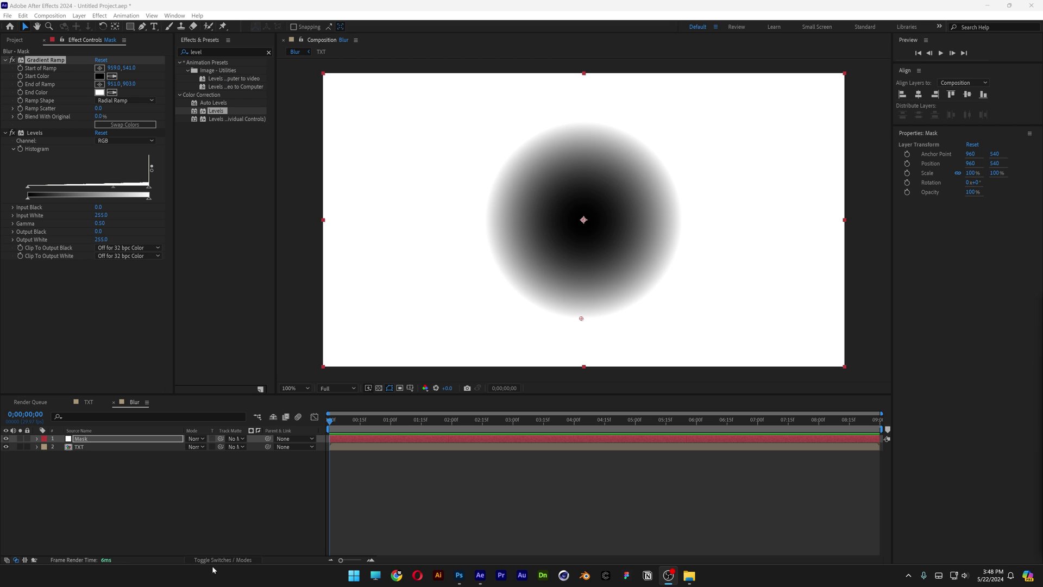
Step: Matte TXT with the Mask layer's inverted luma and pull the gradient points in around the text
left_click(242, 562)
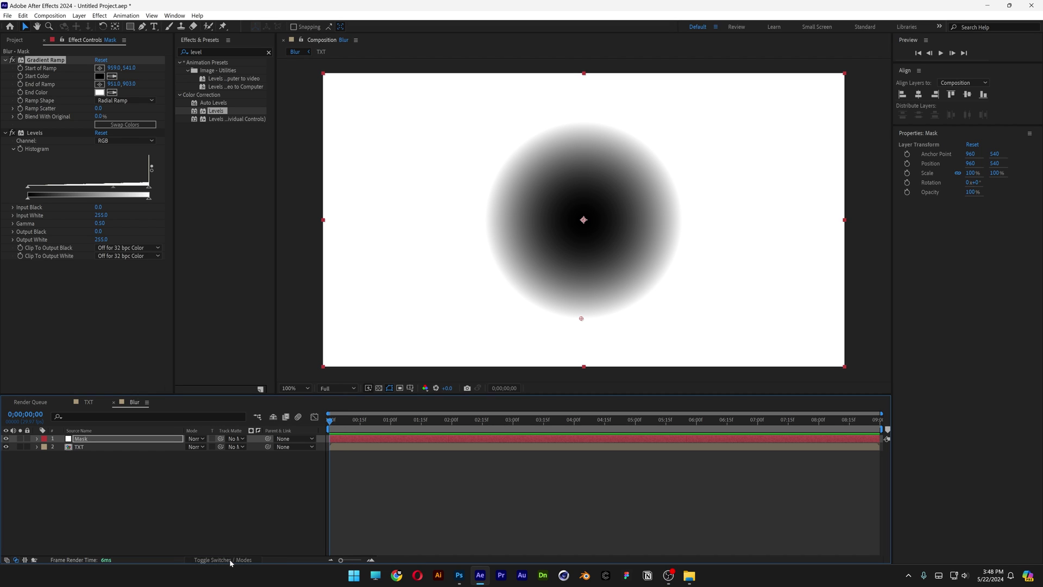
left_click(236, 446)
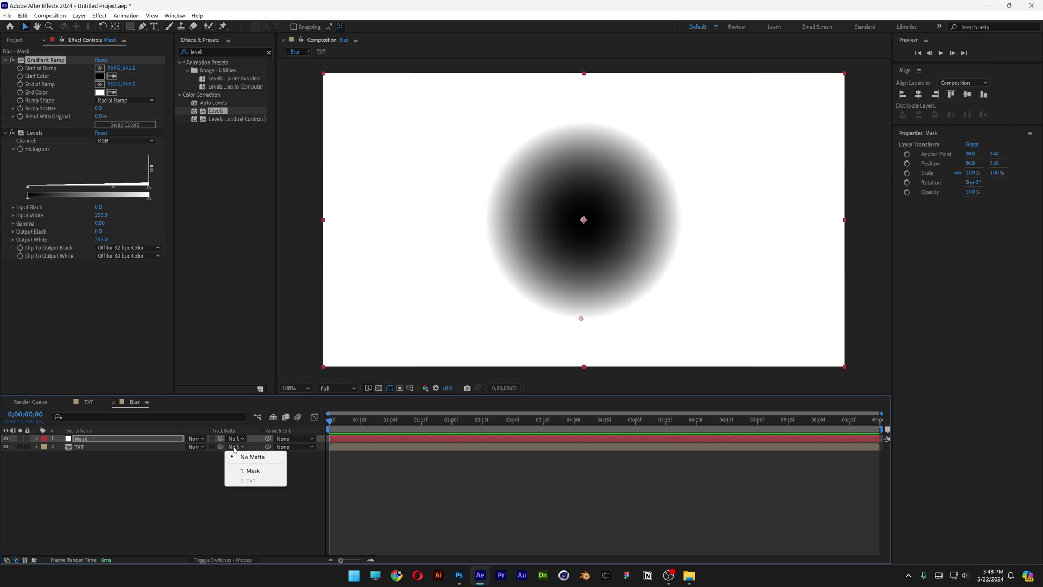
left_click(256, 471)
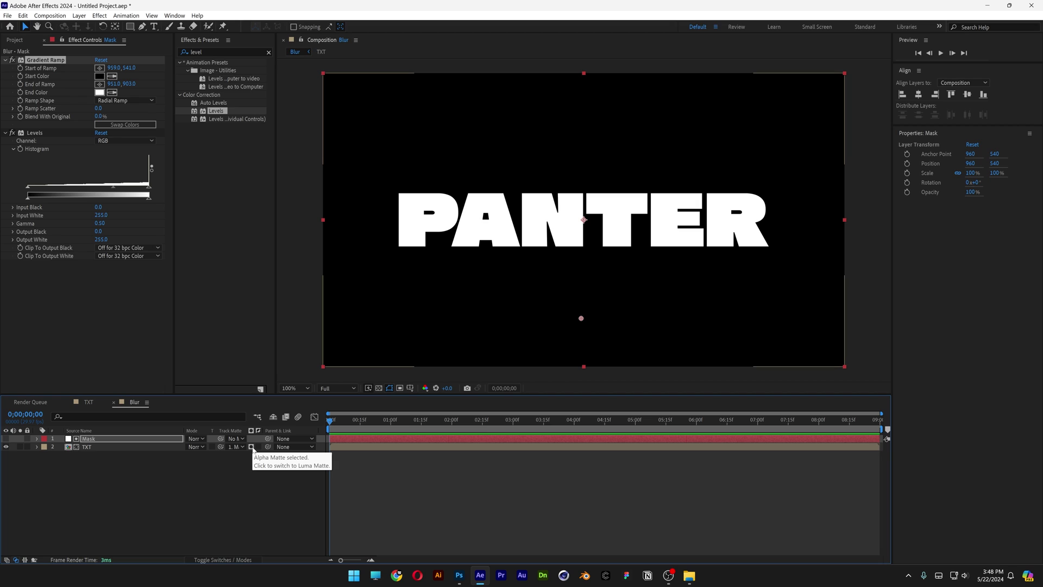
left_click(251, 446)
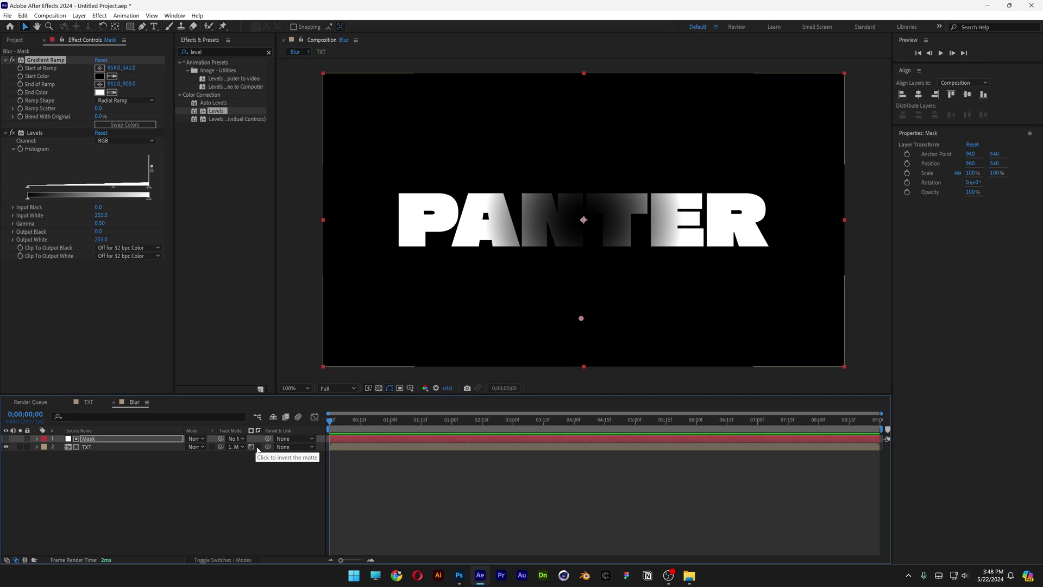
left_click(258, 447)
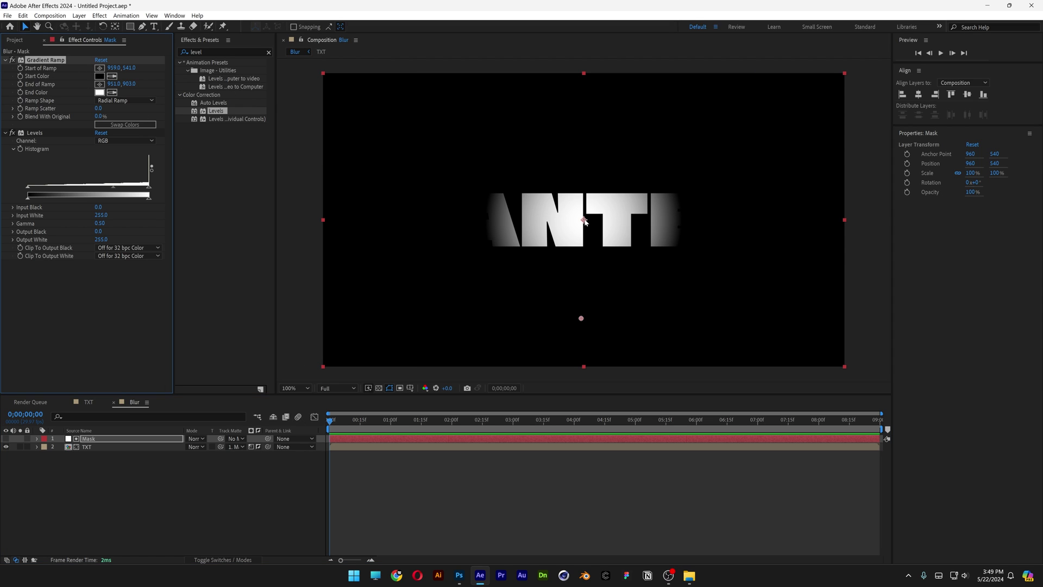
left_click_drag(585, 222, 456, 224)
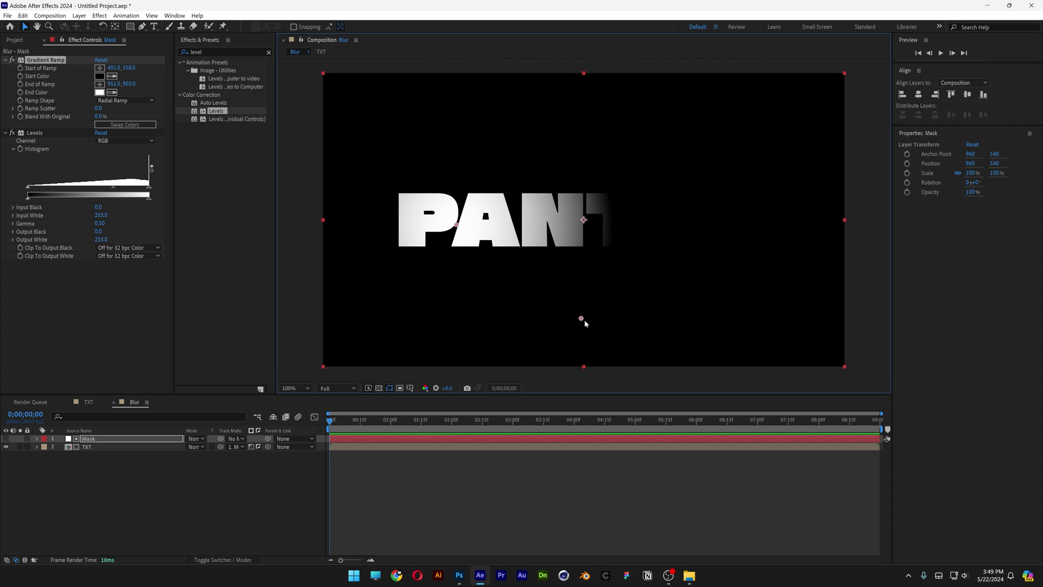
left_click_drag(585, 320, 521, 302)
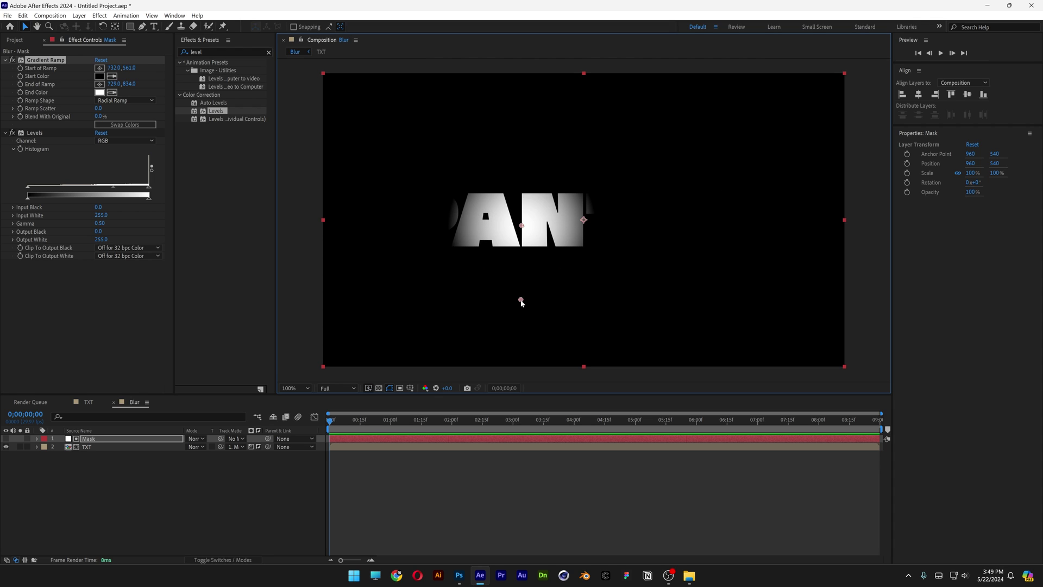
Step: Add a second TXT copy to Blur with a Gaussian Blur of 12.6
left_click(15, 40)
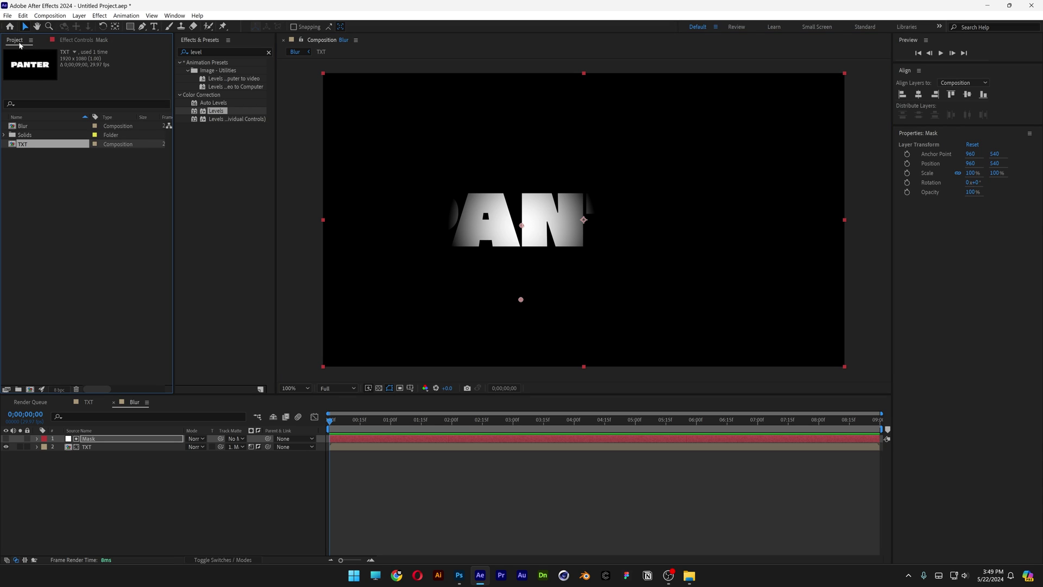
left_click_drag(25, 146, 114, 490)
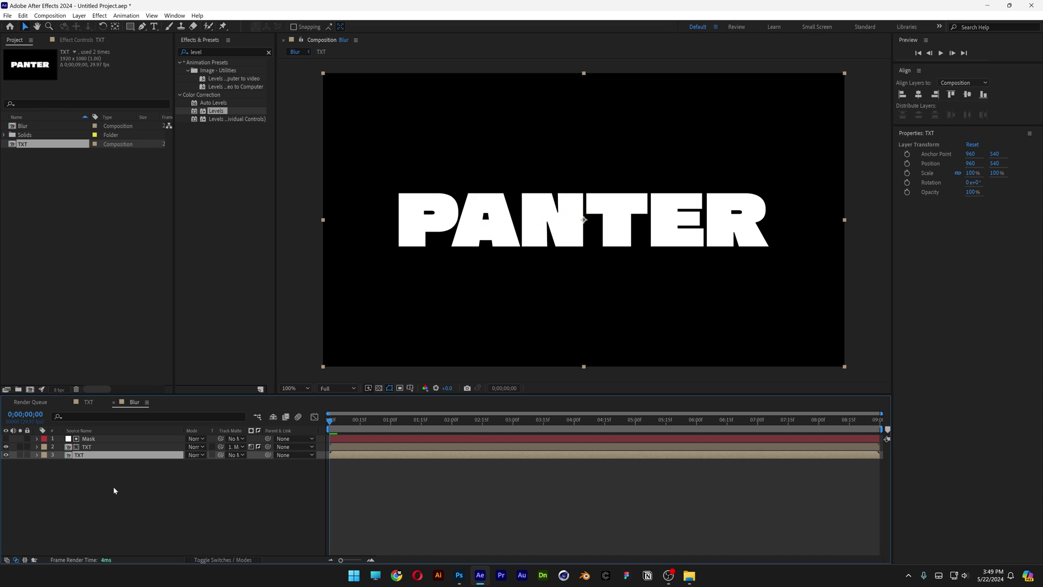
left_click(207, 51)
type("gaussian")
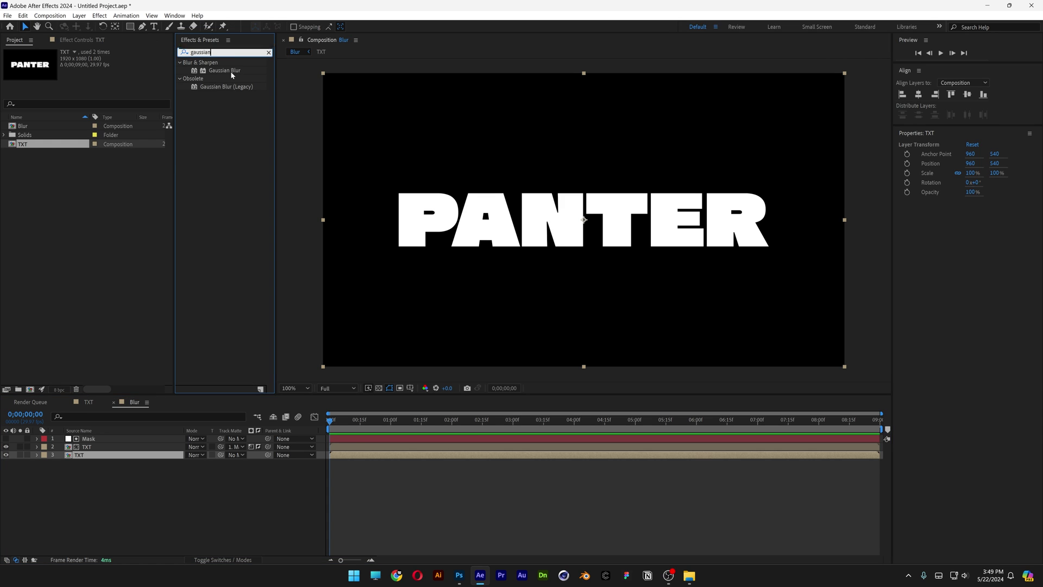
left_click_drag(231, 70, 98, 456)
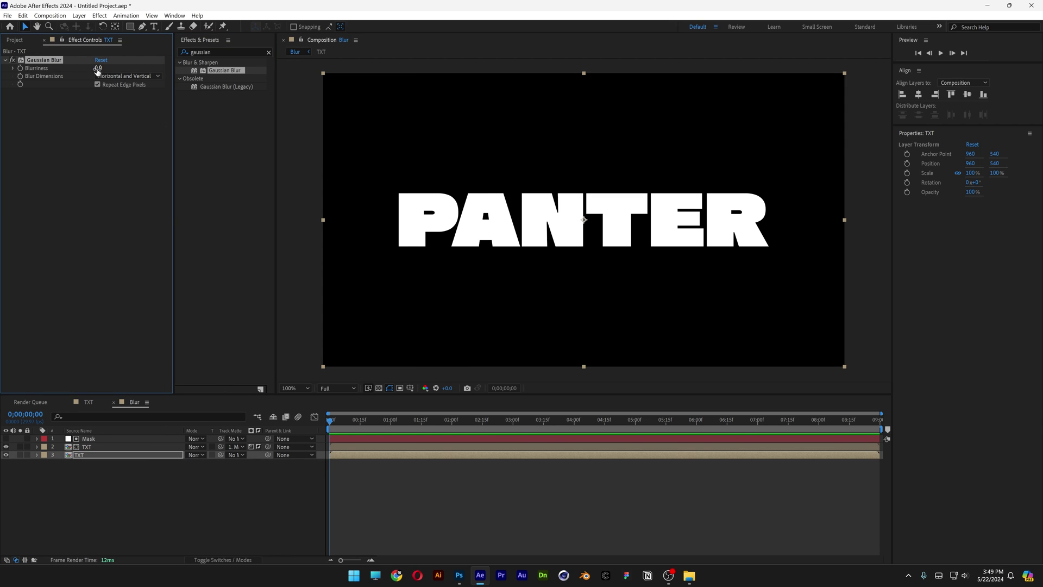
left_click_drag(98, 68, 358, 66)
key("period")
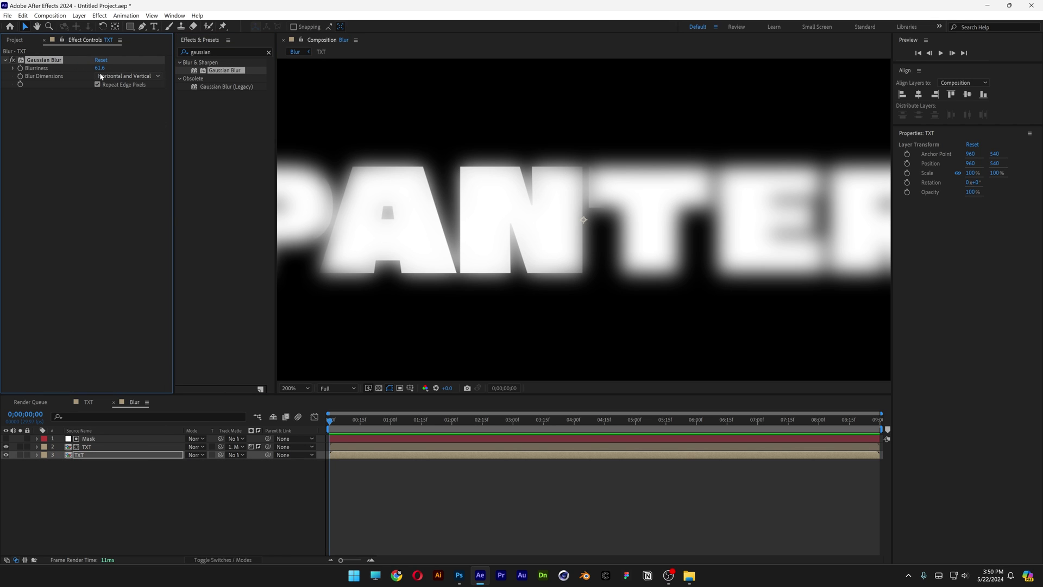
left_click_drag(100, 68, 466, 77)
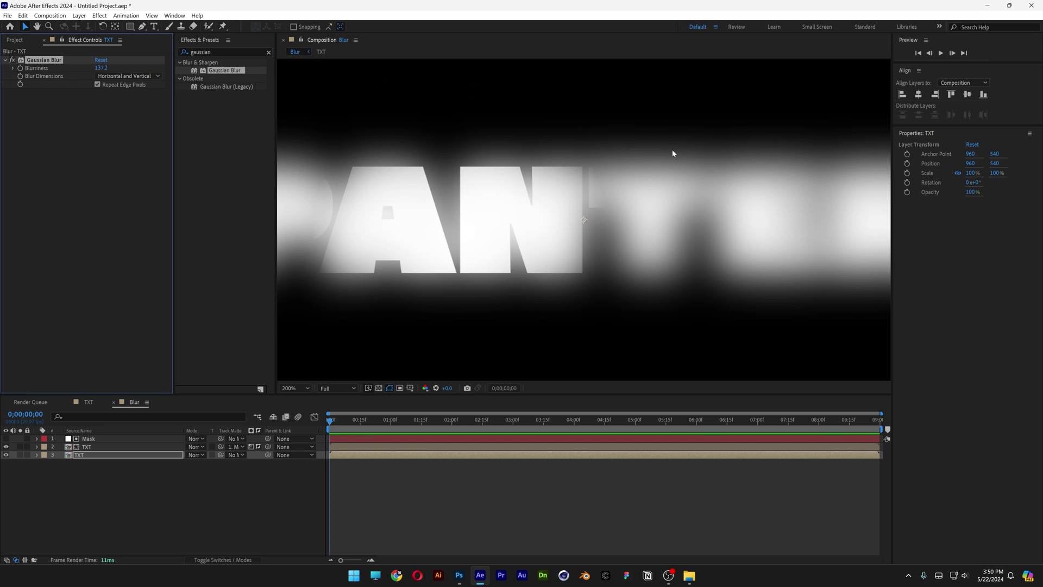
left_click_drag(100, 68, 126, 89)
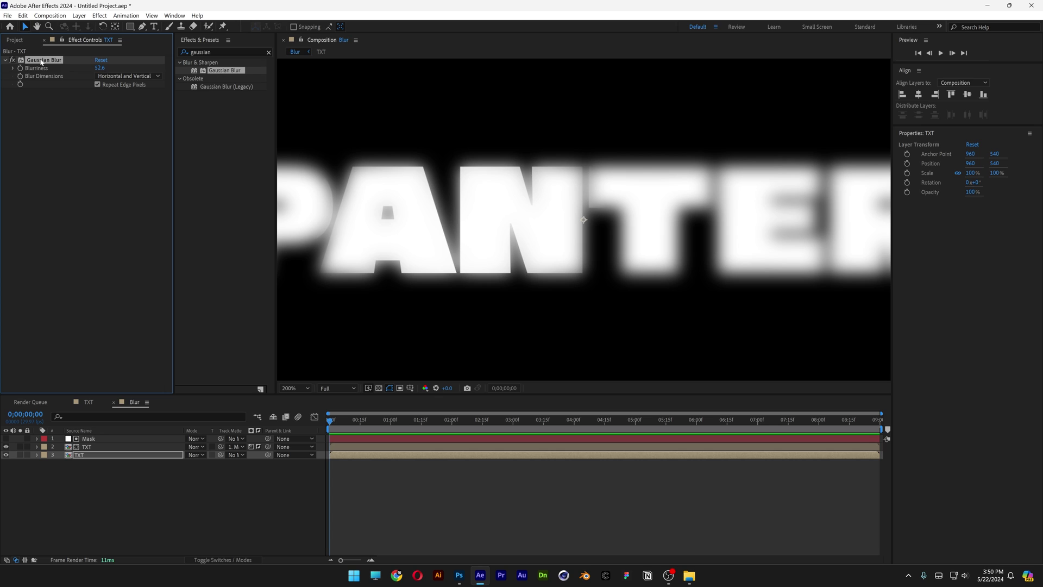
Step: Give the matted TXT layer the same Gaussian Blur, lowered to 7.7
left_click(92, 445)
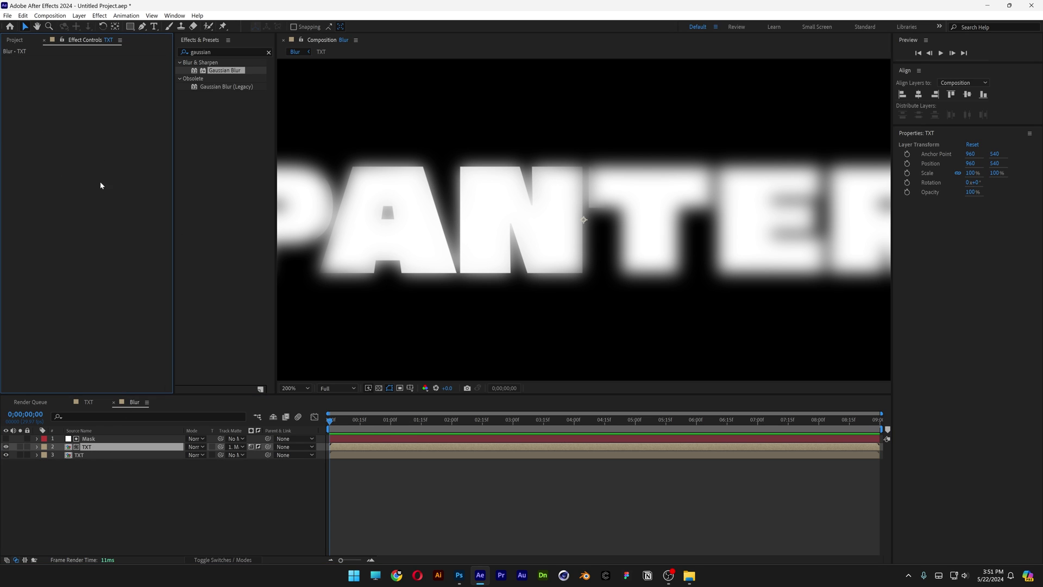
key("Return")
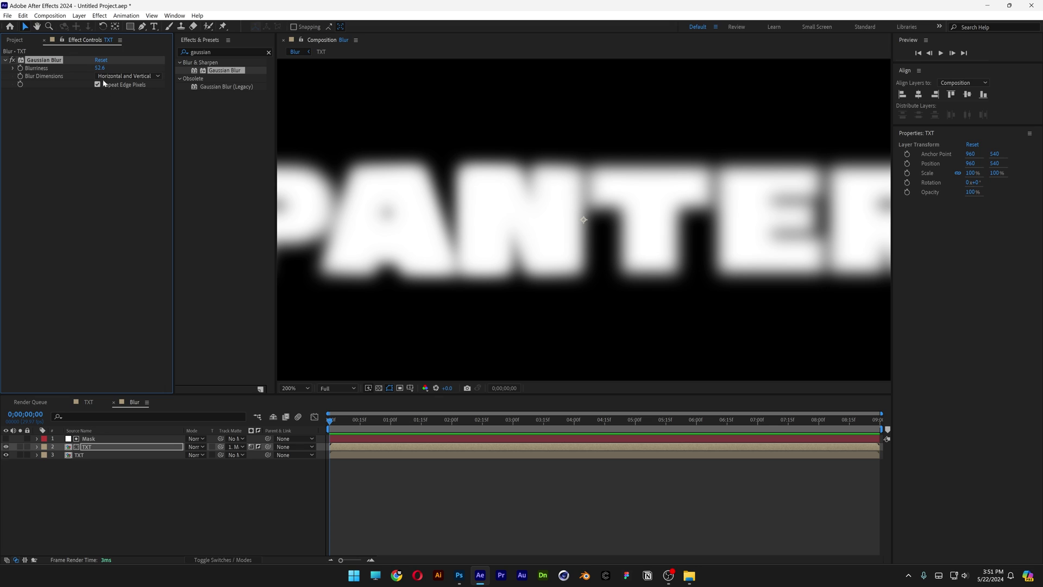
left_click_drag(100, 68, 121, 76)
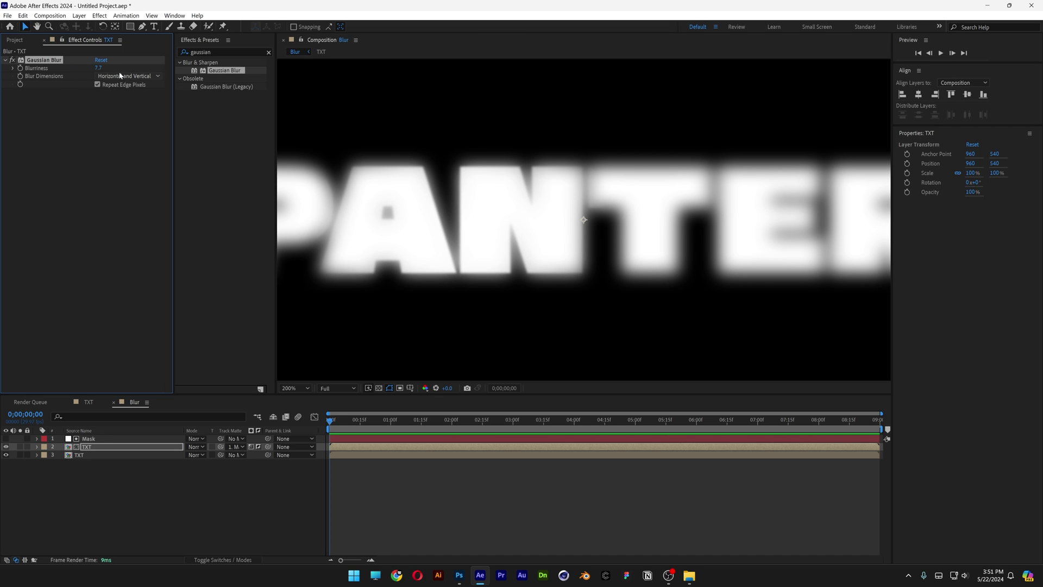
key("slash")
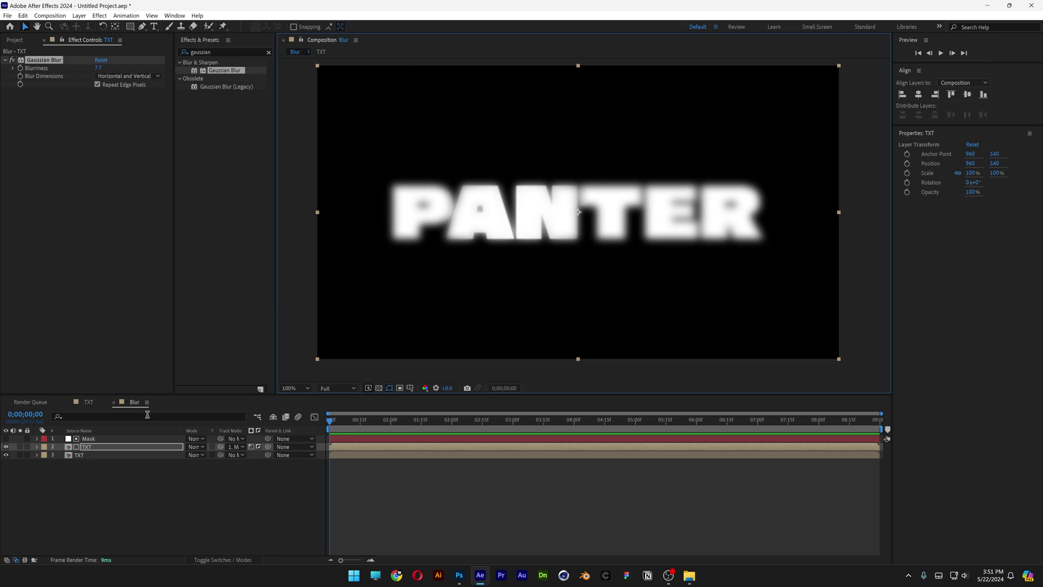
left_click(89, 439)
Step: Keyframe Start and End of Ramp sweeping from left of PANTER at 0s to its right end at 2 seconds
left_click(44, 60)
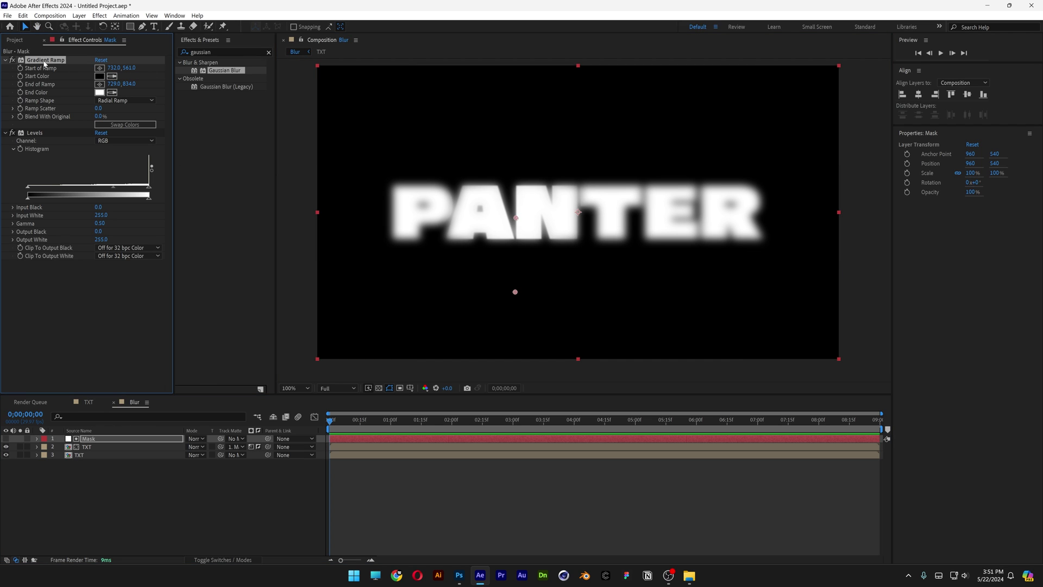
left_click_drag(517, 220, 444, 221)
left_click_drag(515, 292, 458, 288)
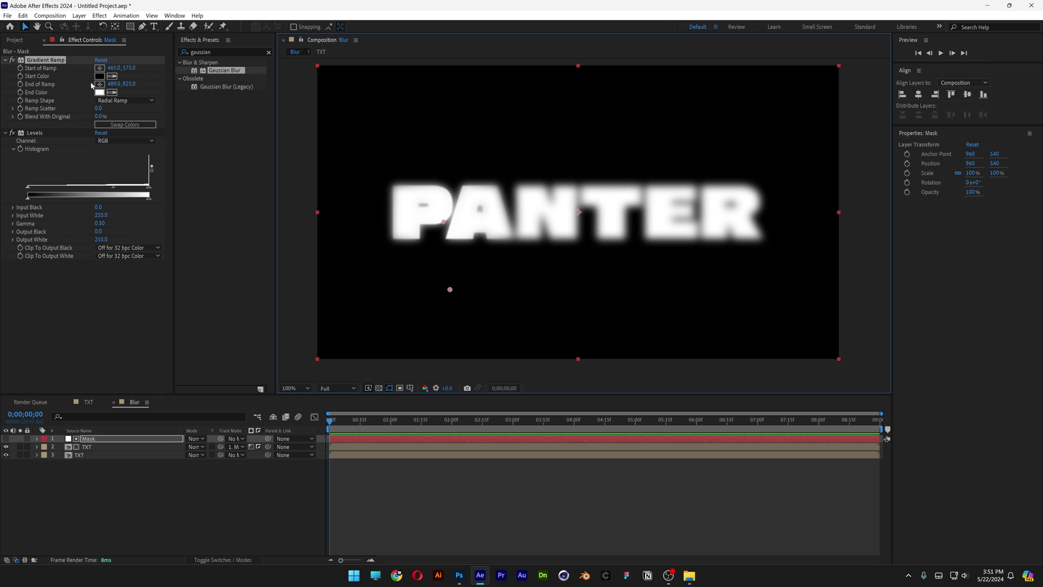
left_click(22, 69)
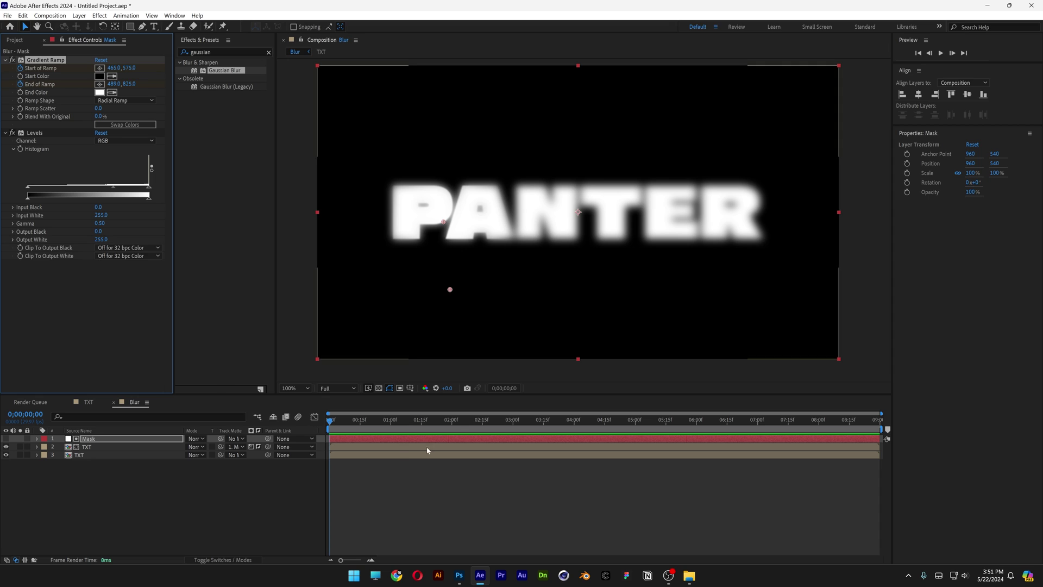
left_click(452, 422)
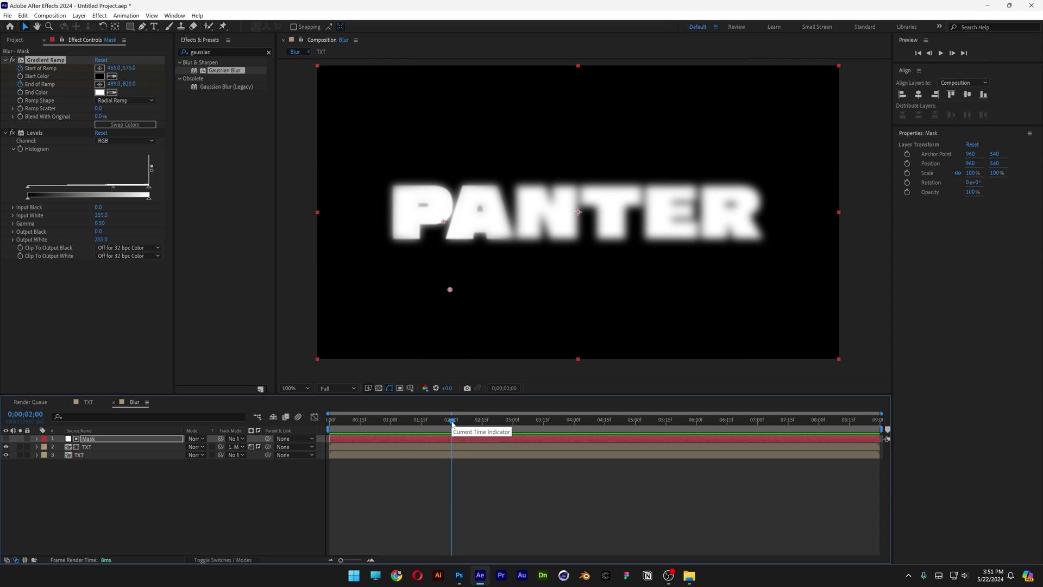
left_click_drag(444, 223, 749, 215)
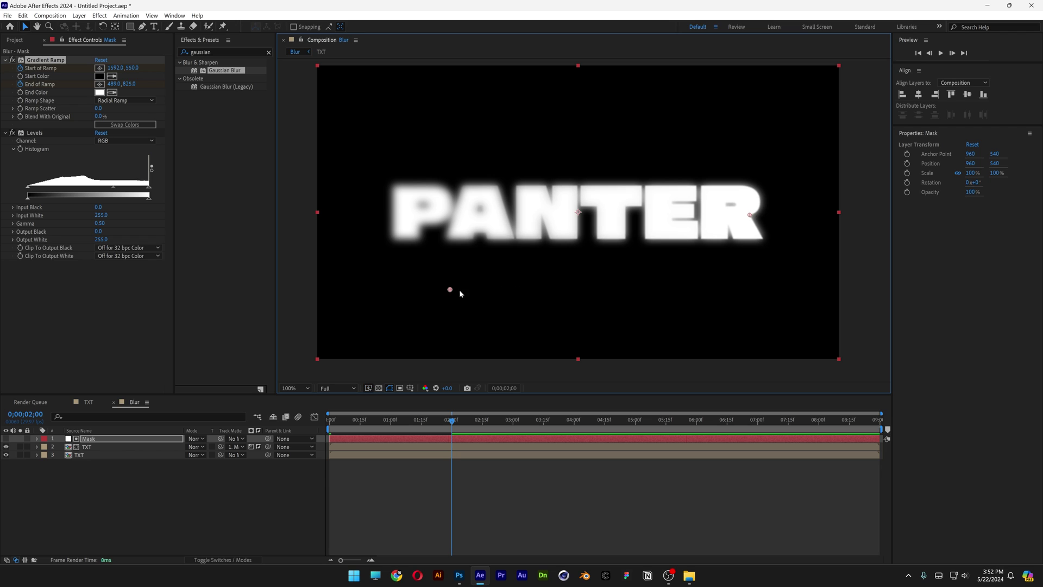
left_click_drag(449, 289, 748, 273)
left_click_drag(452, 422, 315, 468)
Step: Ease all ramp keyframes with F9 and repeat the opening Start of Ramp position near 8 seconds
key("u")
key("F9")
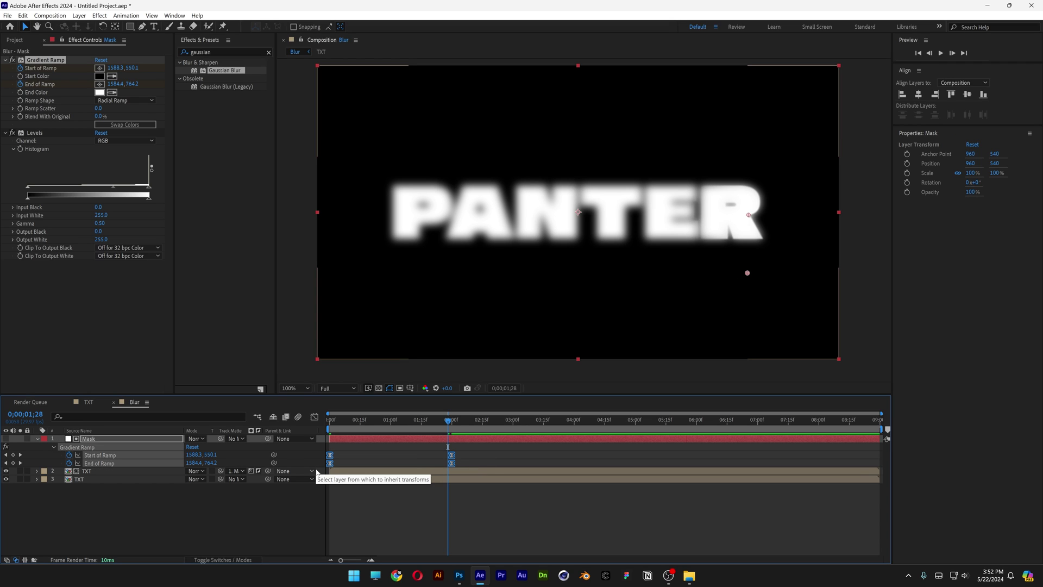
left_click(330, 455)
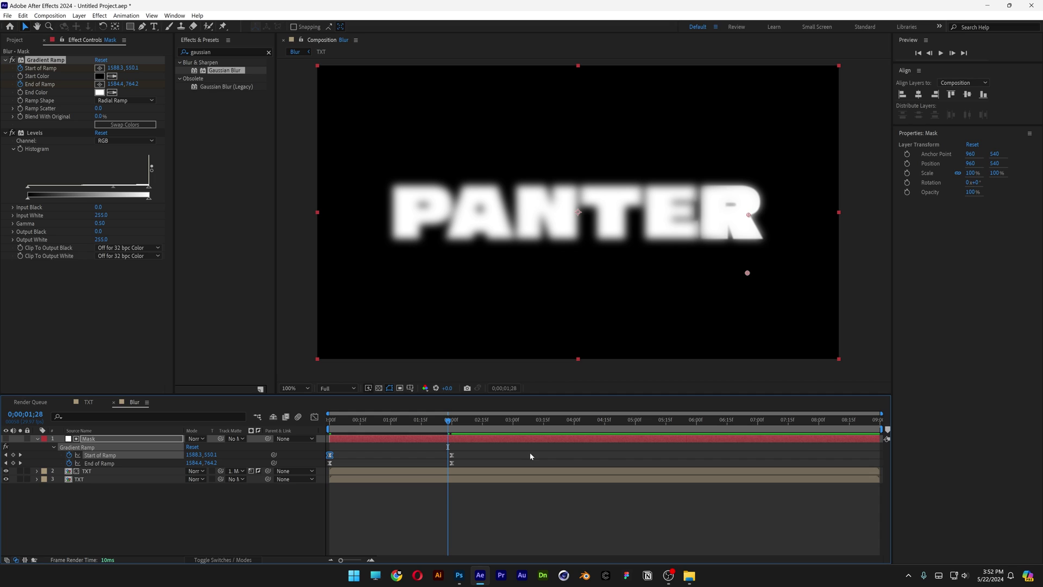
left_click_drag(818, 420, 841, 422)
key("ctrl+v")
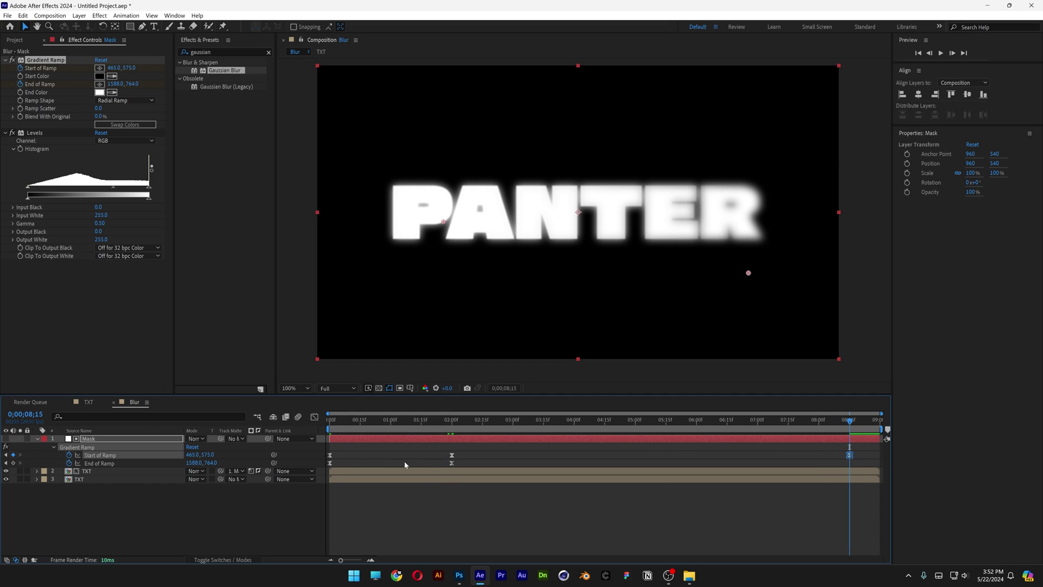
Step: Repeat the opening End of Ramp position, move the final keyframes to the layer's end, and preview
left_click(330, 463)
key("ctrl+c")
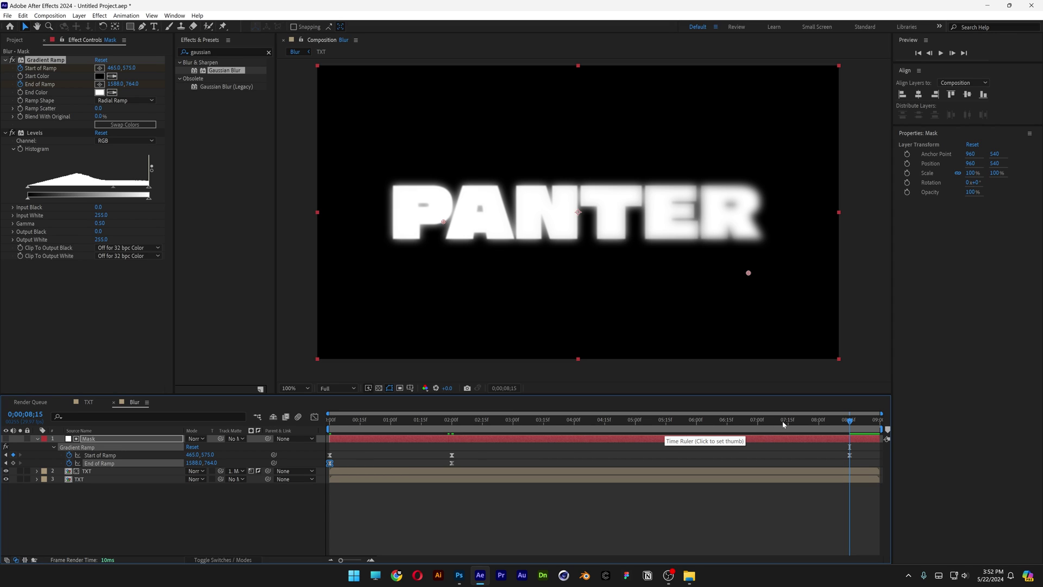
key("ctrl+v")
left_click(849, 455)
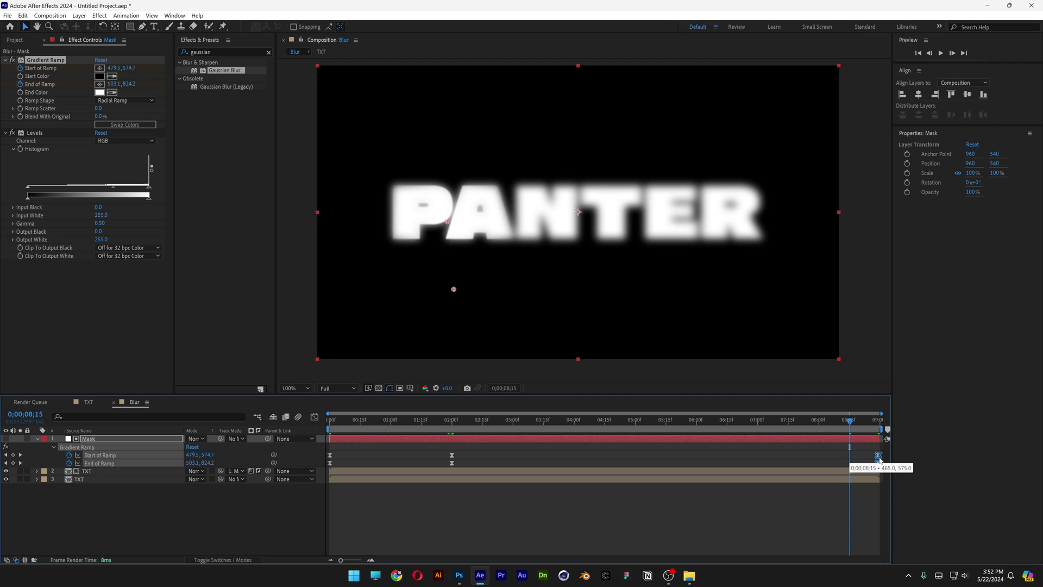
left_click_drag(629, 422, 687, 431)
key("space")
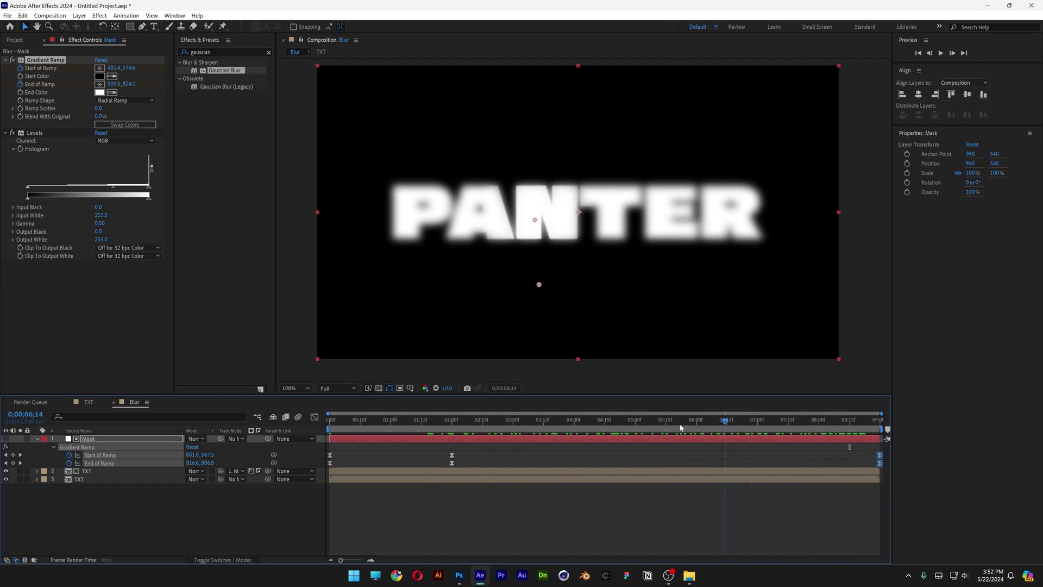
Step: Create a composition named Heatmap and place the Blur comp in it
left_click(16, 40)
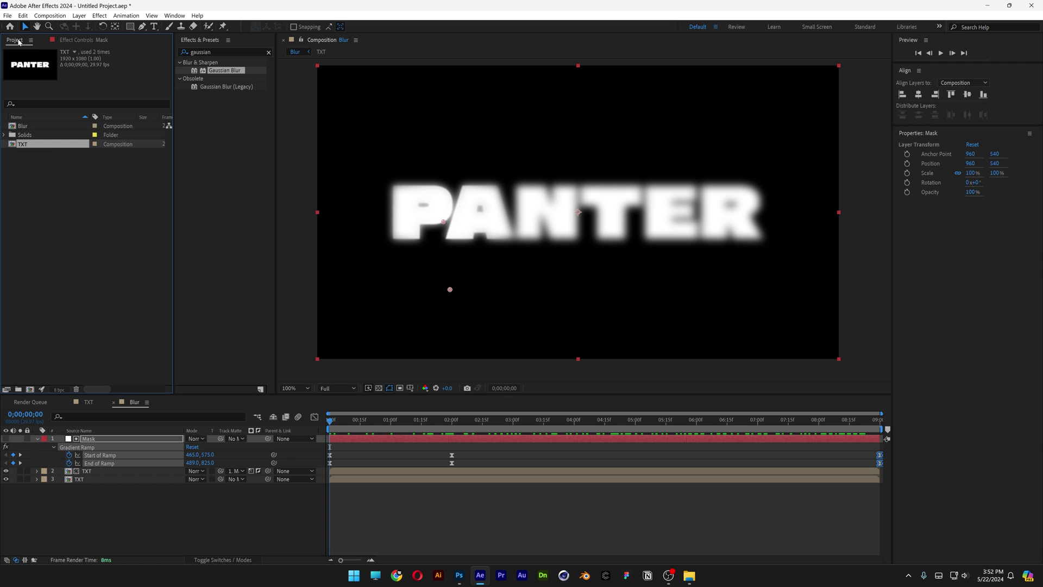
right_click(70, 185)
left_click(93, 191)
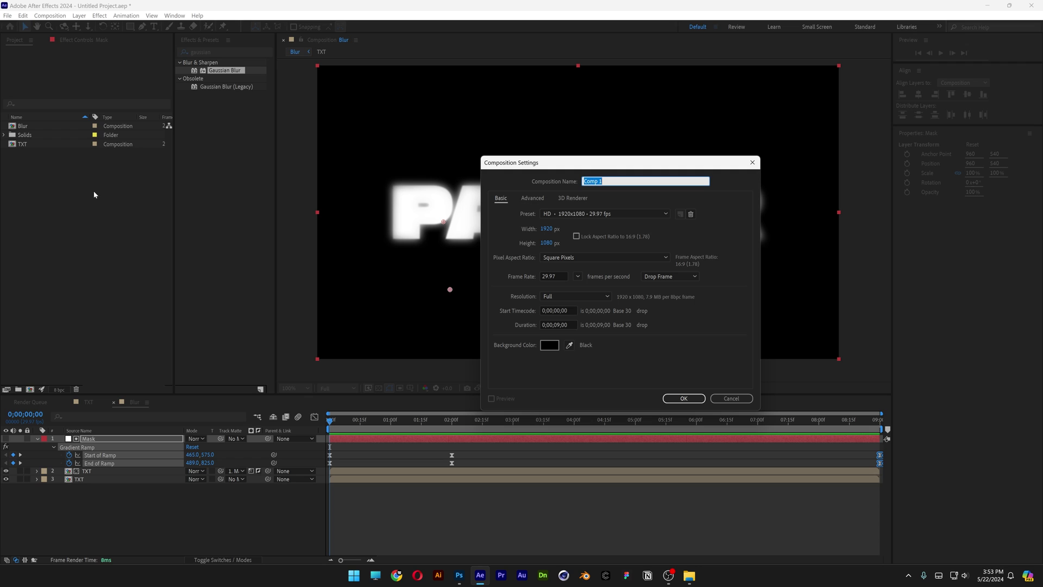
type("Heatmap")
left_click(683, 399)
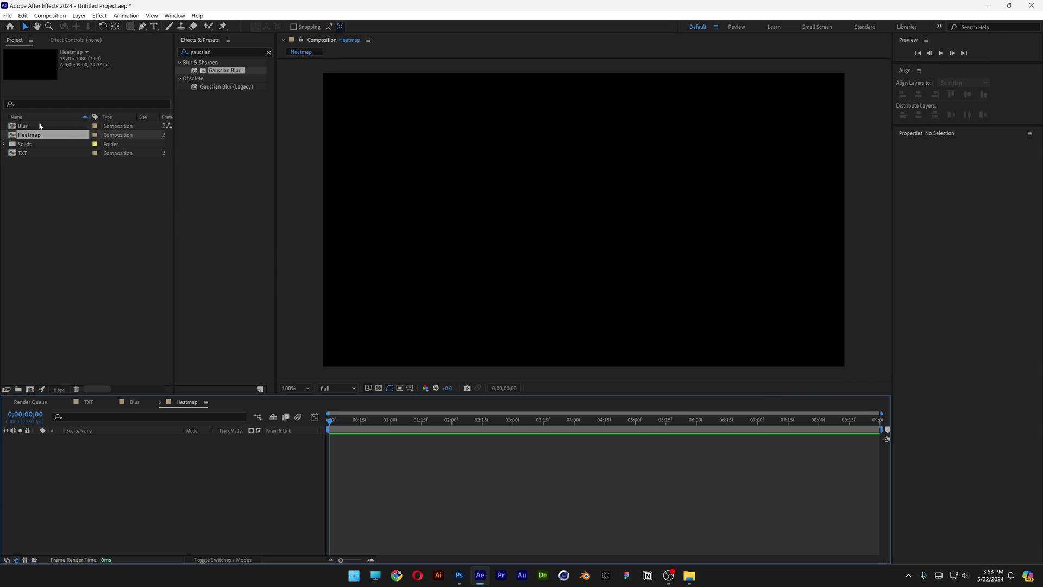
left_click_drag(39, 126, 213, 511)
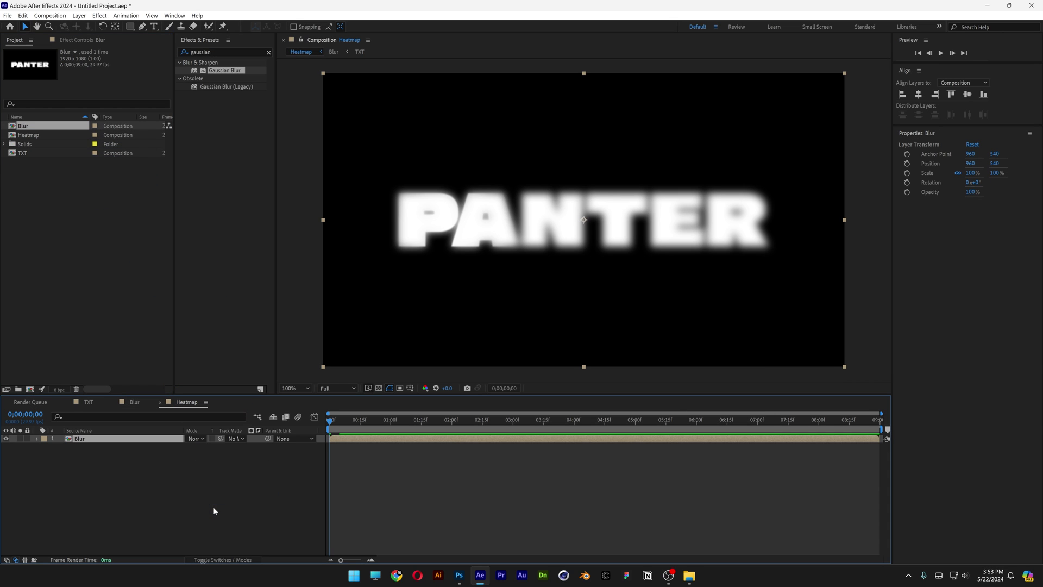
Step: Add an adjustment layer above Blur in the Heatmap comp
right_click(215, 494)
mouse_move(270, 383)
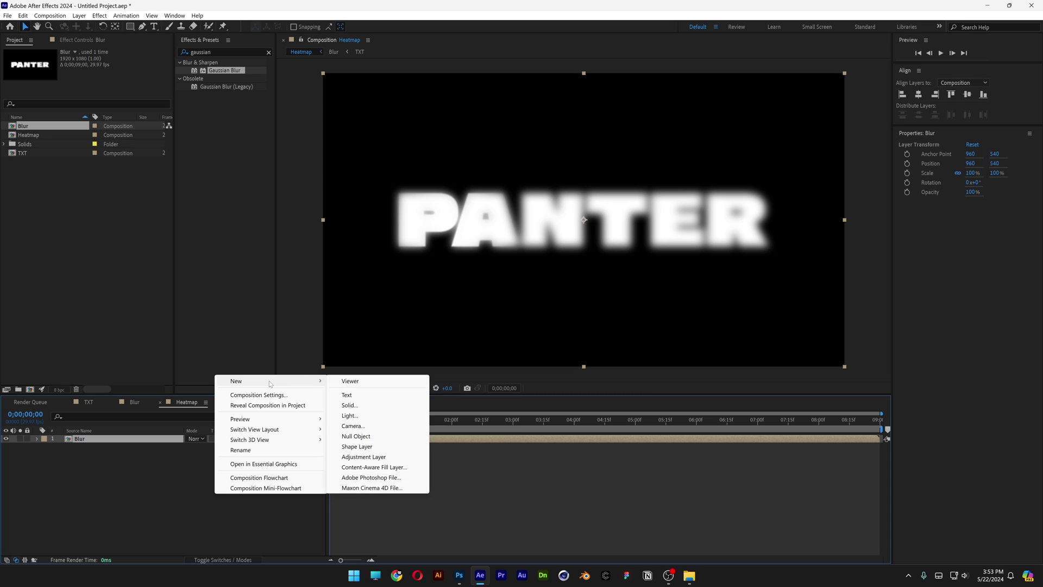
left_click(381, 457)
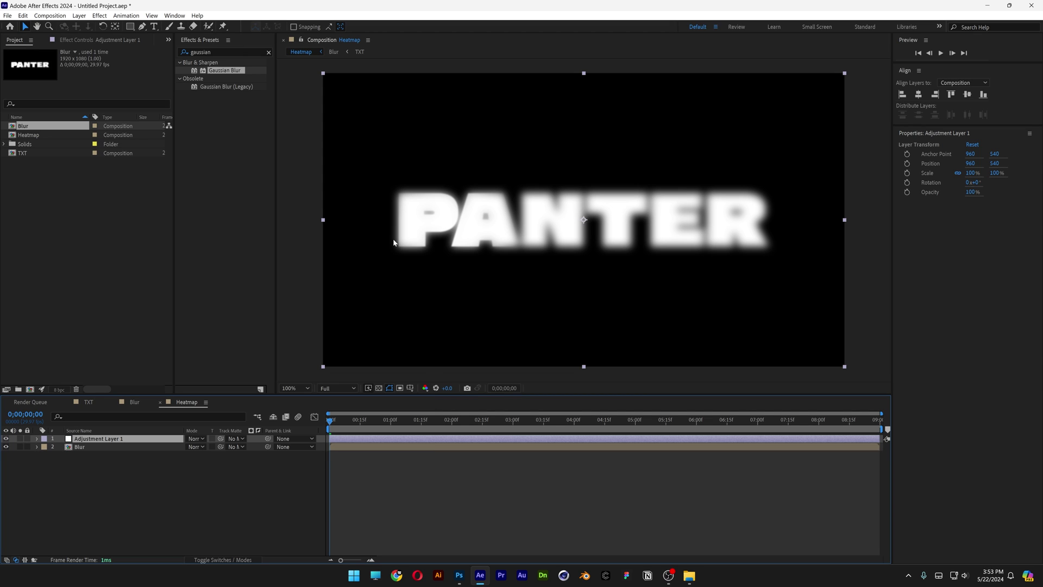
Step: Apply Colorama to the adjustment layer with Add Phase set to the Blur layer
left_click(220, 51)
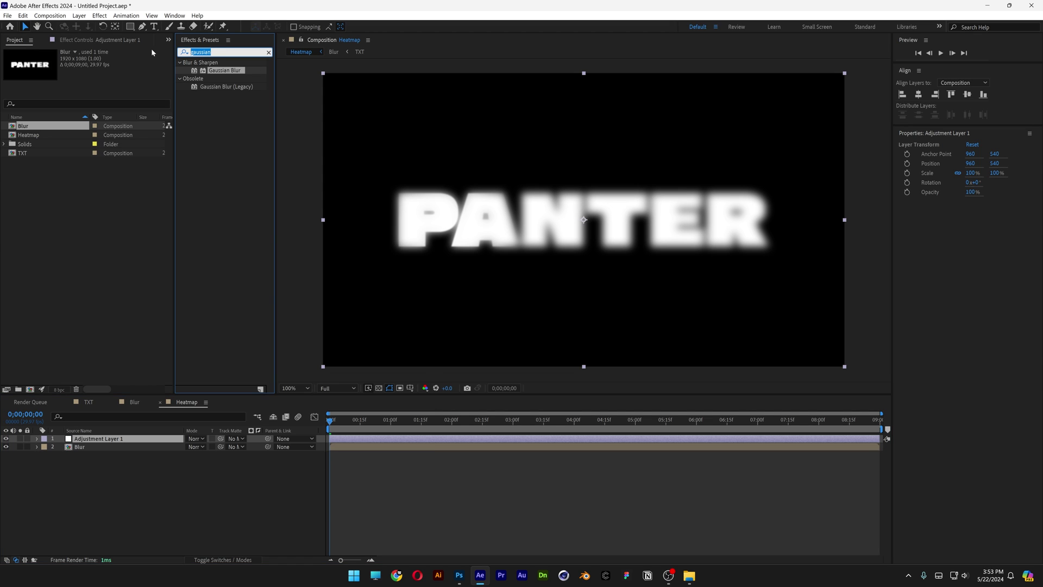
type("colorama")
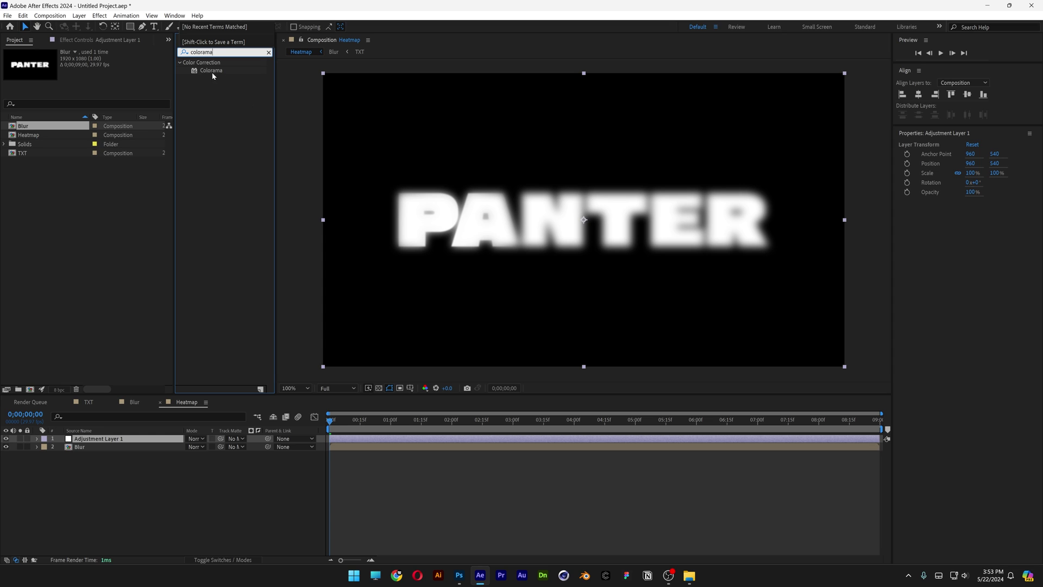
left_click_drag(212, 72, 118, 440)
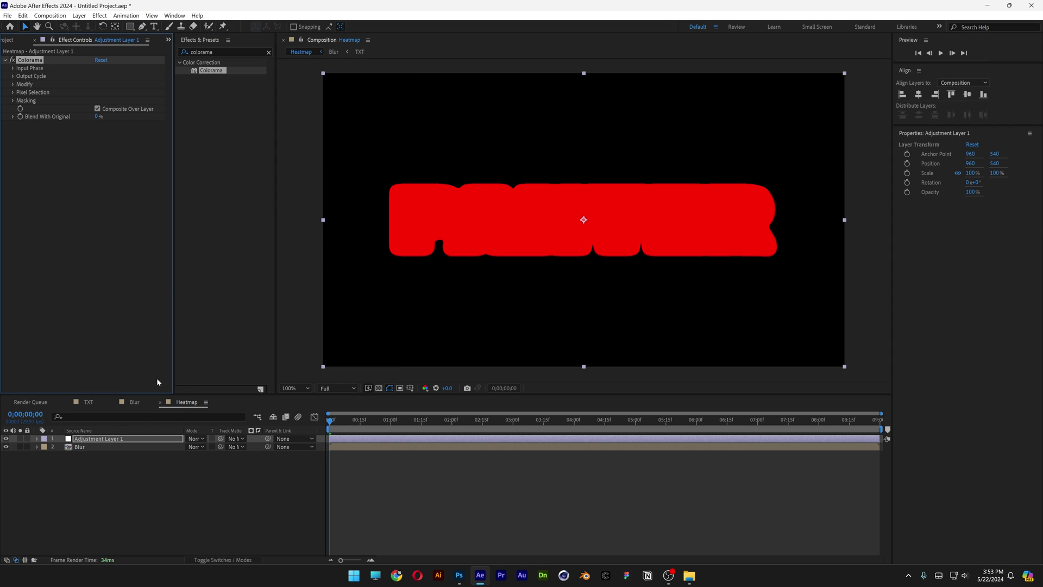
left_click(13, 68)
left_click(113, 84)
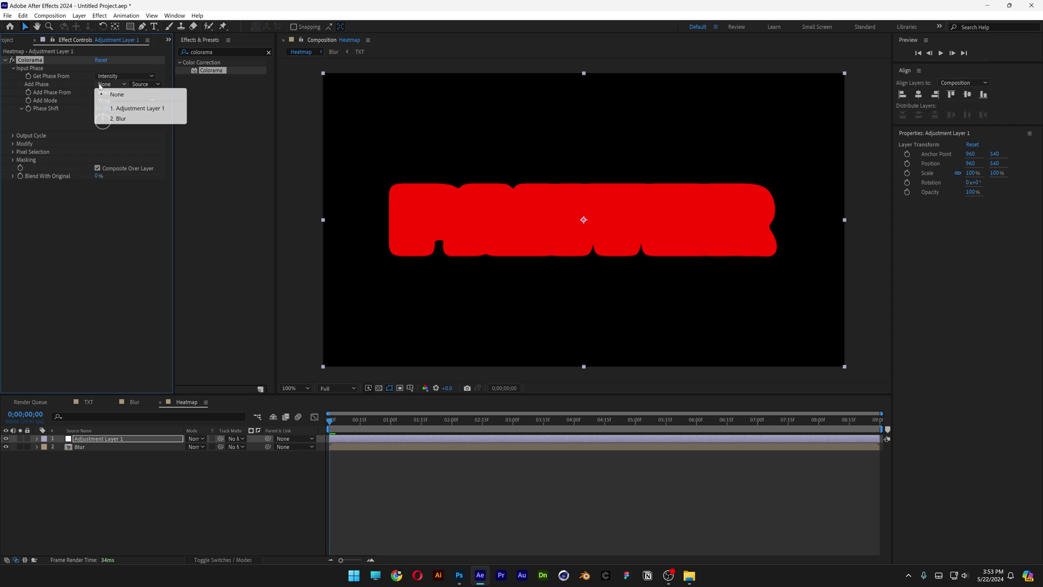
left_click(128, 119)
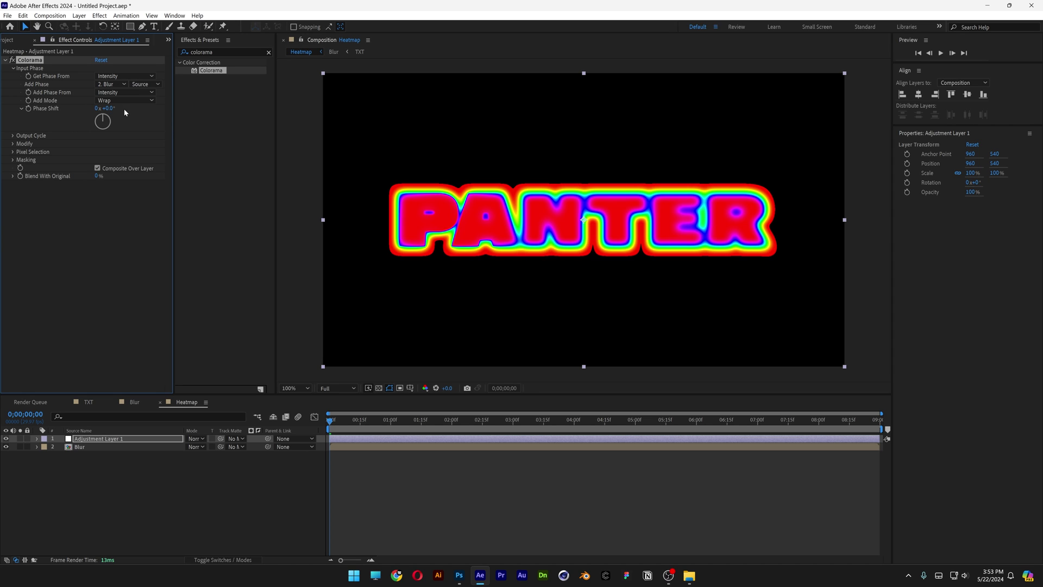
left_click(12, 136)
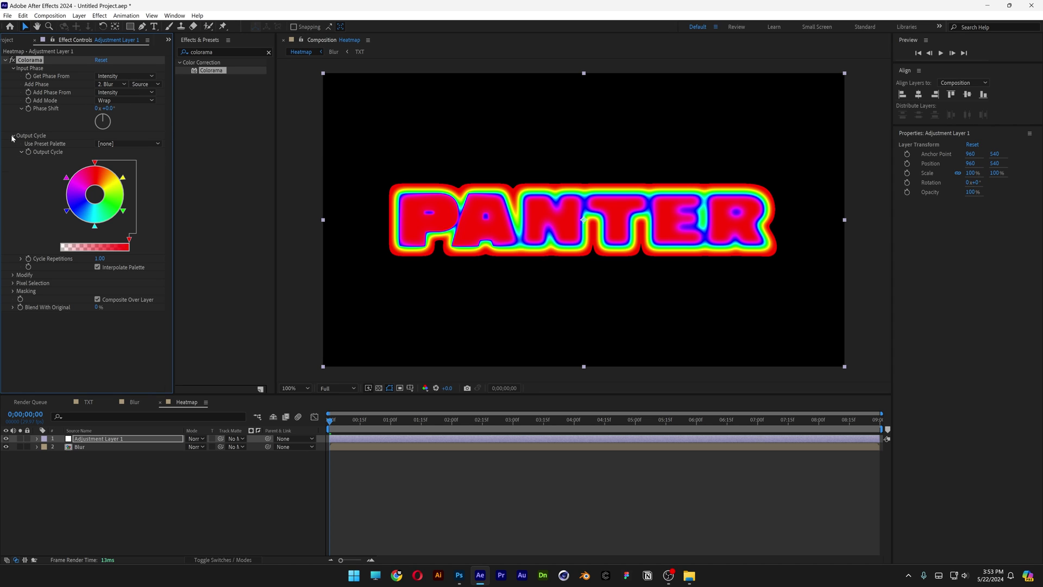
Step: Set the bottom Output Cycle stop to black, move the red stop, add a stop, and preview
double_click(95, 229)
left_click_drag(695, 428, 592, 460)
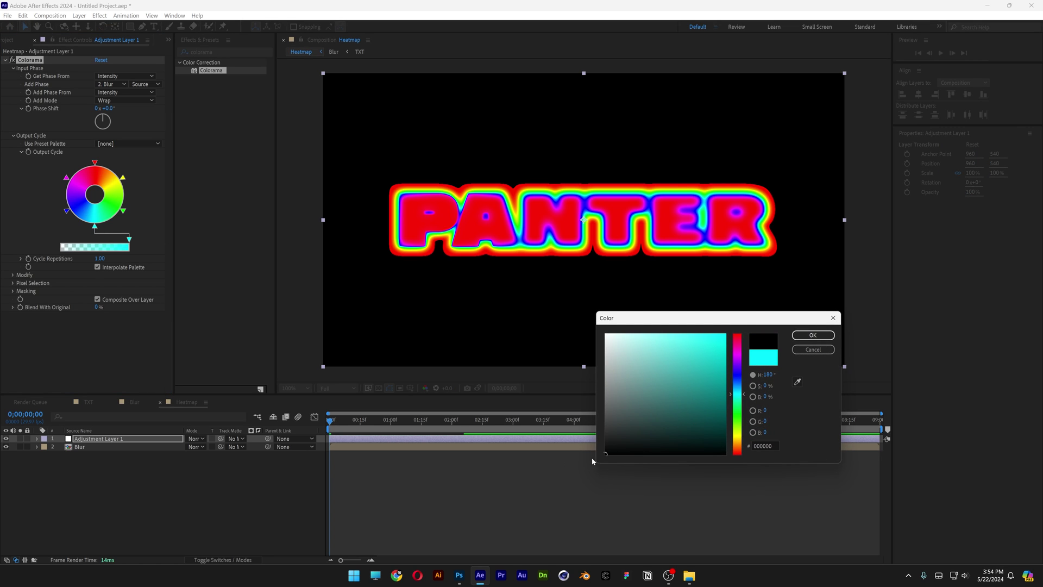
left_click(816, 335)
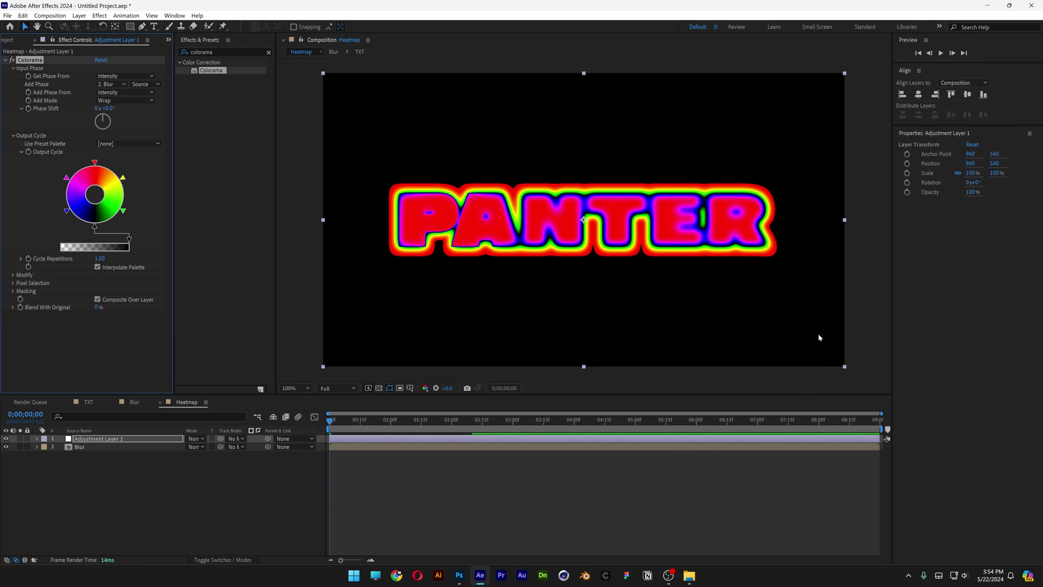
left_click_drag(96, 163, 113, 249)
left_click(97, 162)
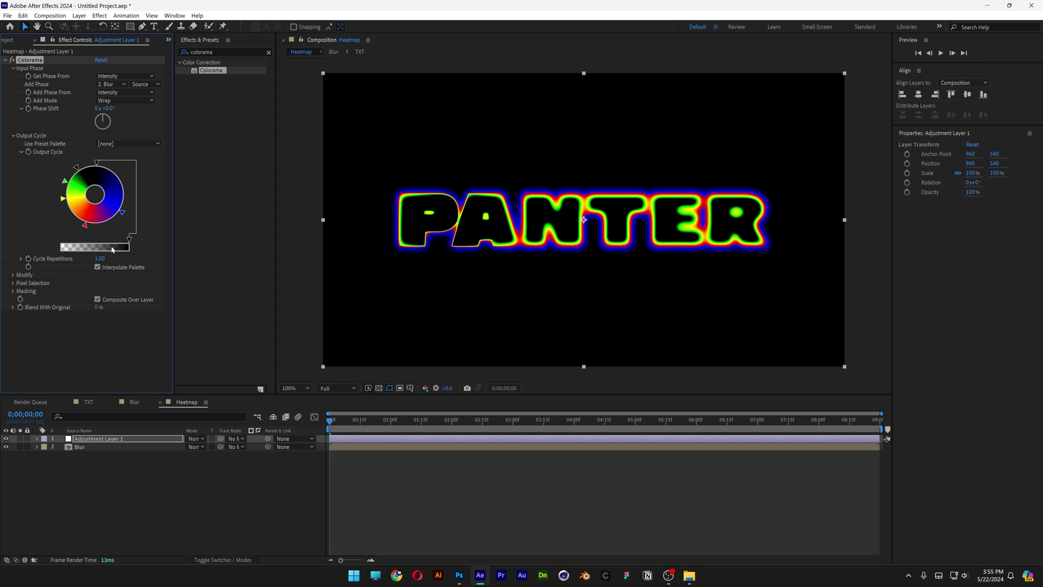
key("space")
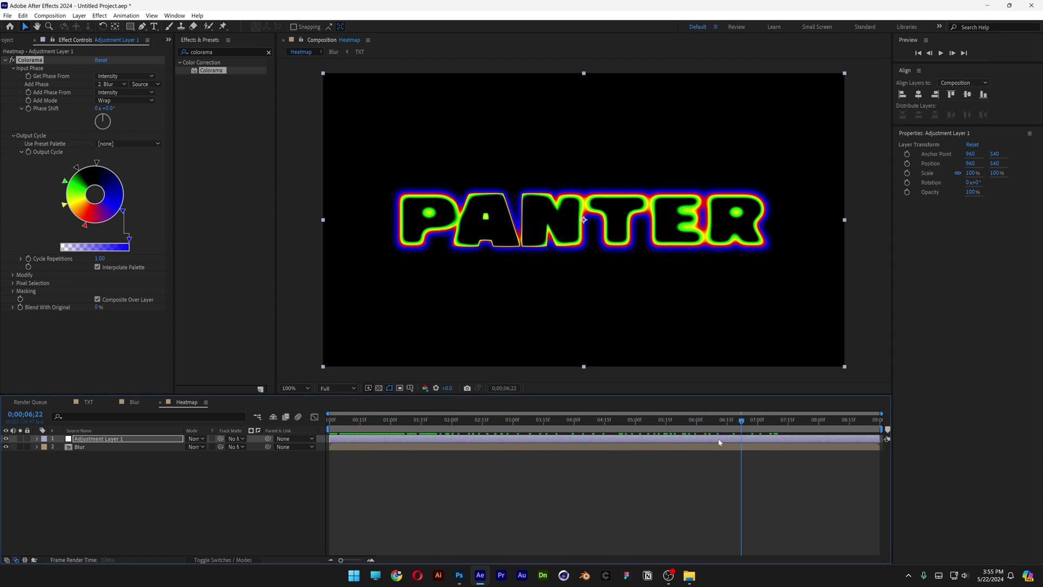
key("space")
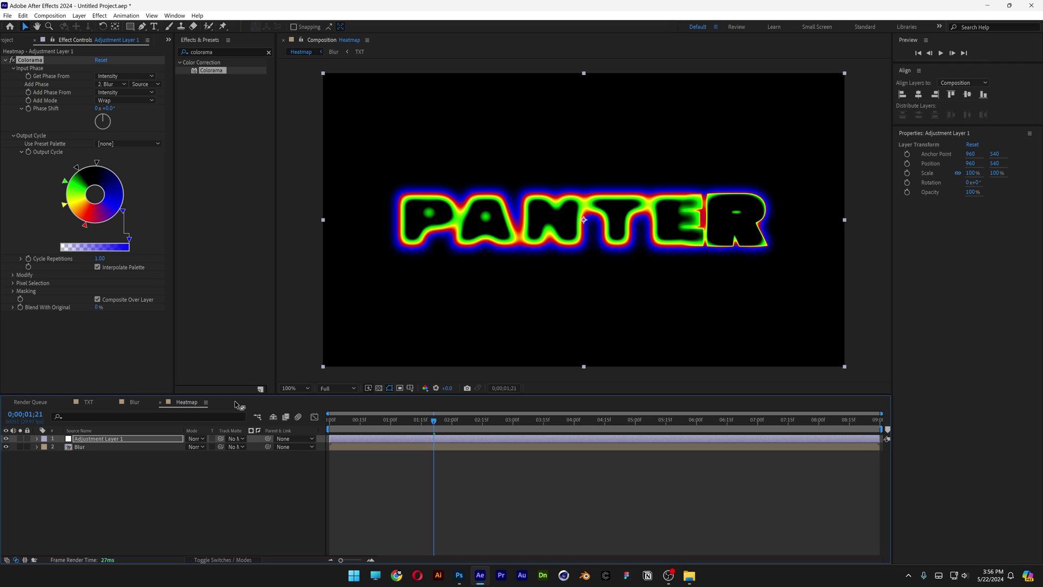
Step: Apply Add Grain to the adjustment layer and place it above Colorama
left_click(225, 52)
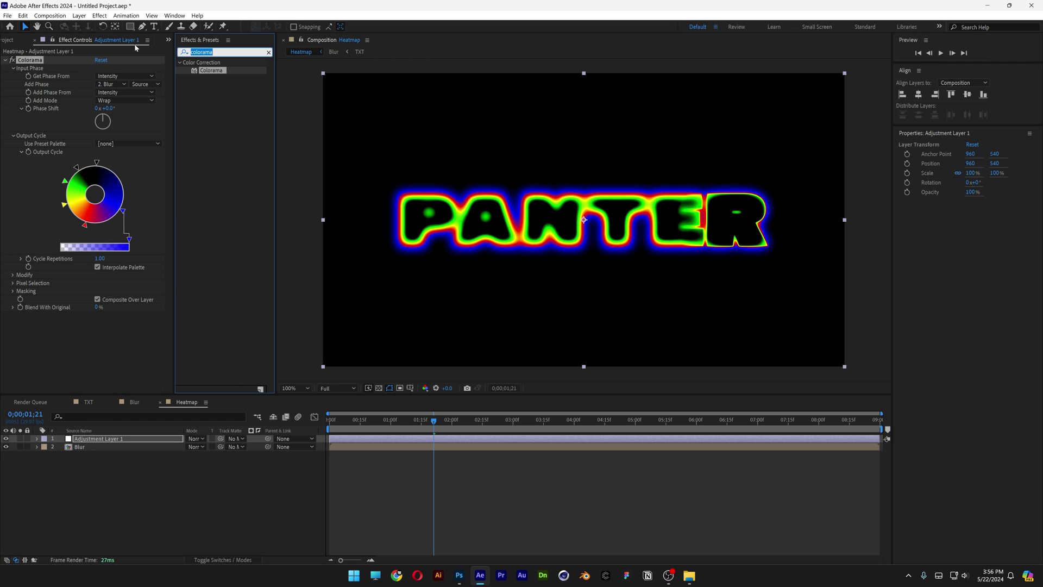
type("grain")
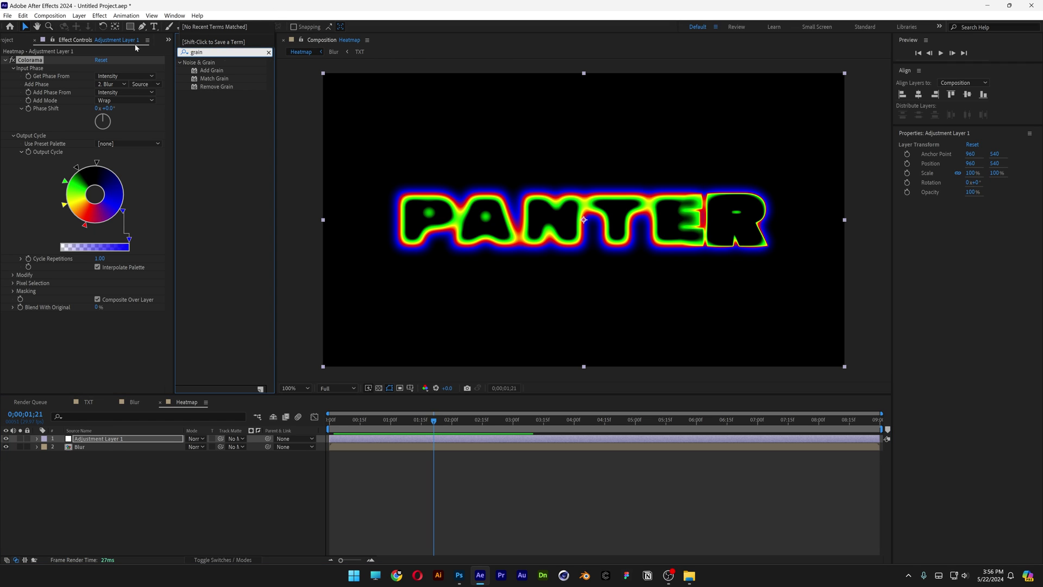
left_click_drag(213, 72, 132, 77)
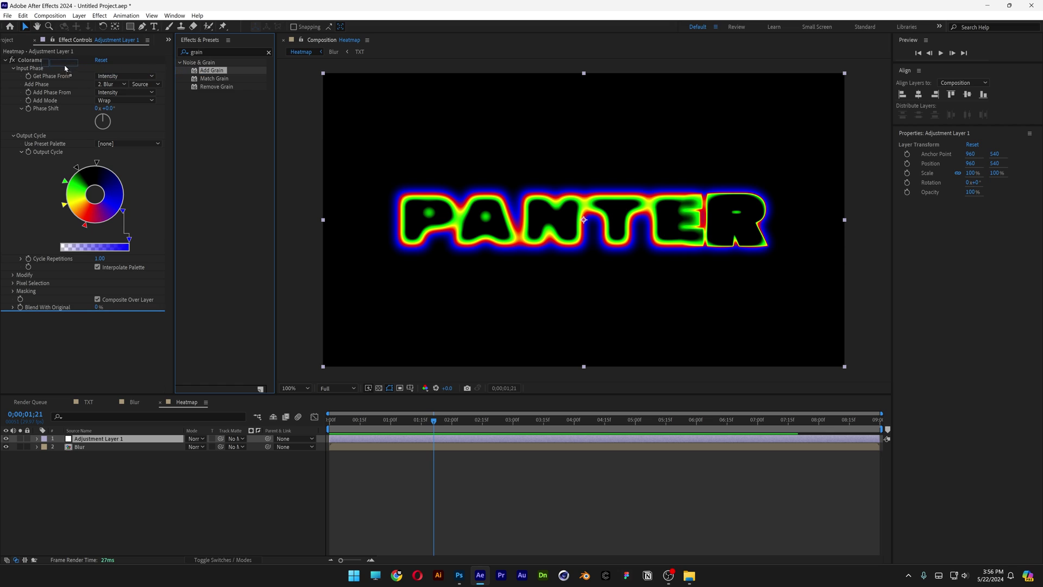
left_click_drag(65, 68, 47, 57)
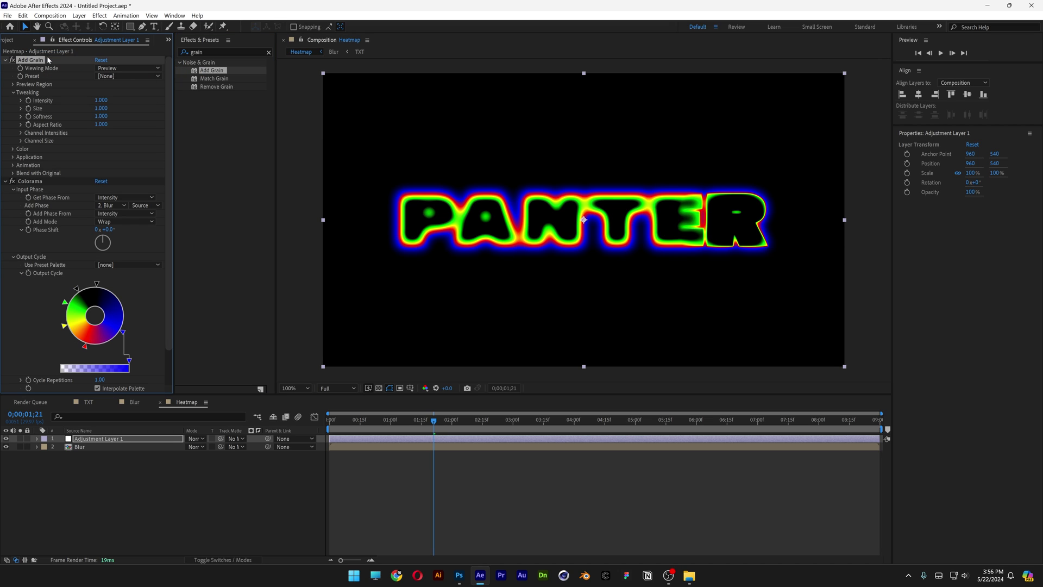
Step: Set Add Grain's Viewing Mode to Final Output and its preset to Eastman Color Neg 100T
left_click(114, 69)
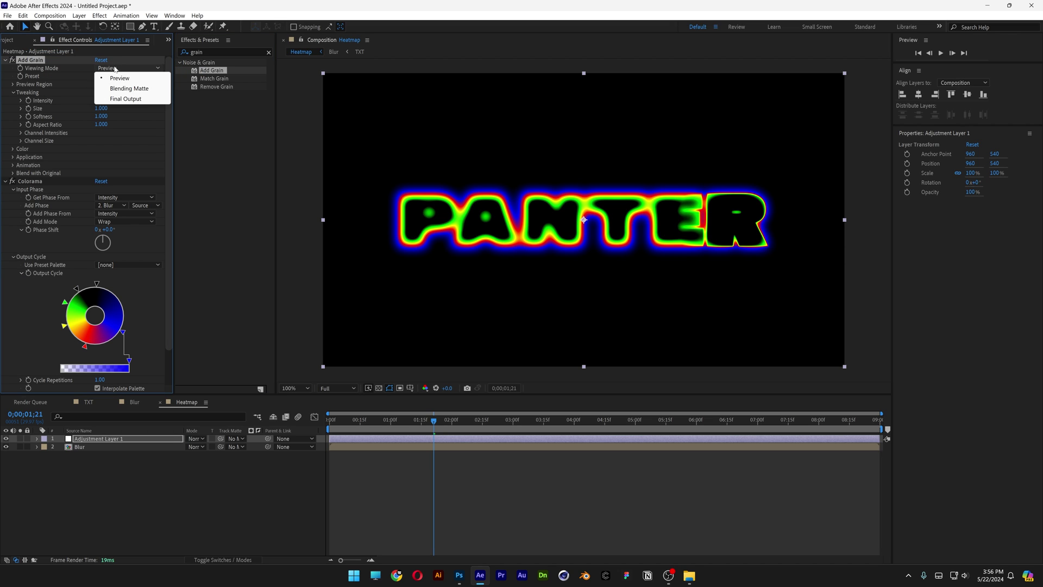
left_click(126, 98)
left_click(118, 77)
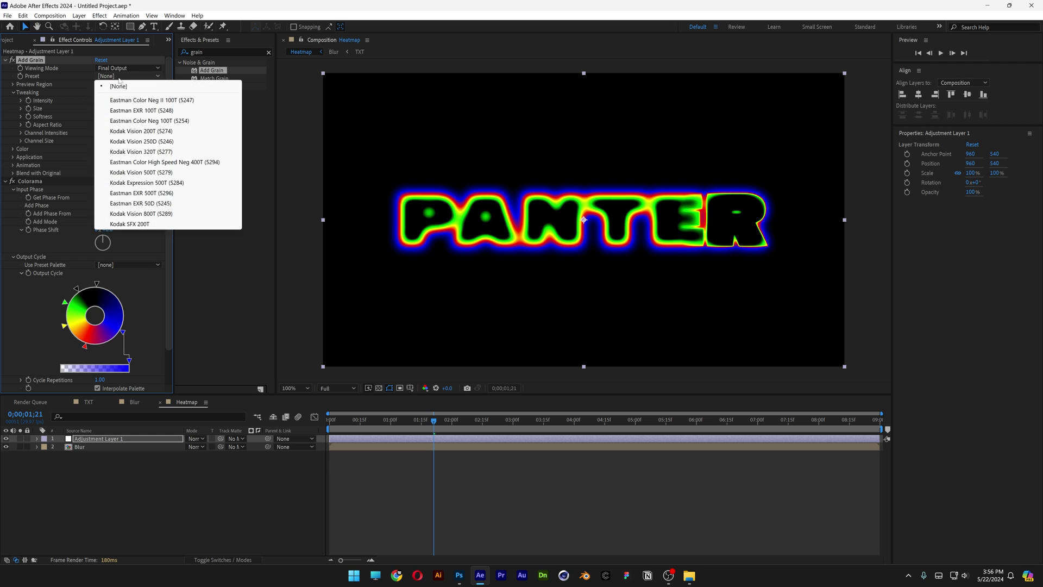
left_click(164, 124)
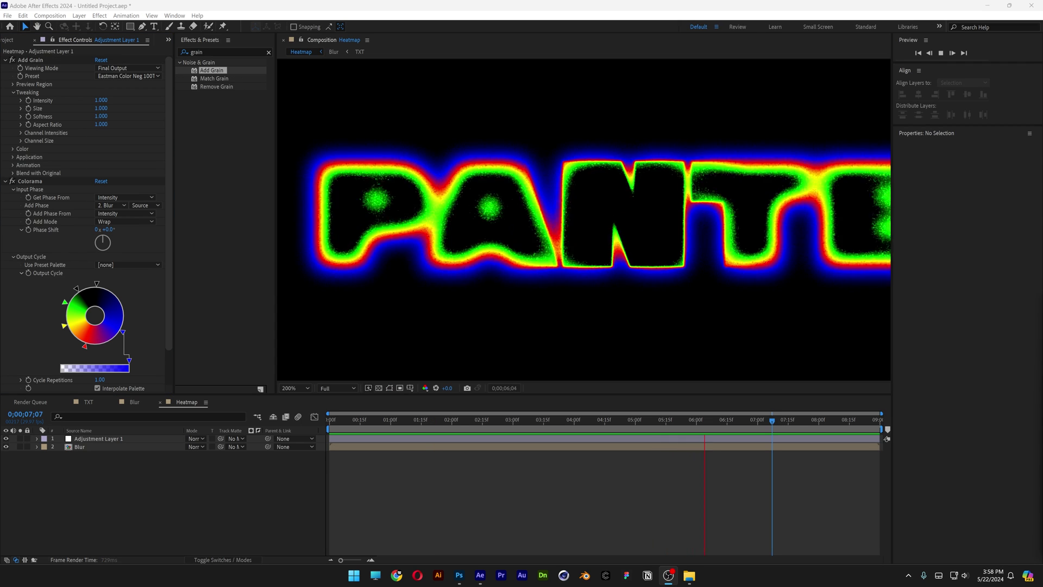